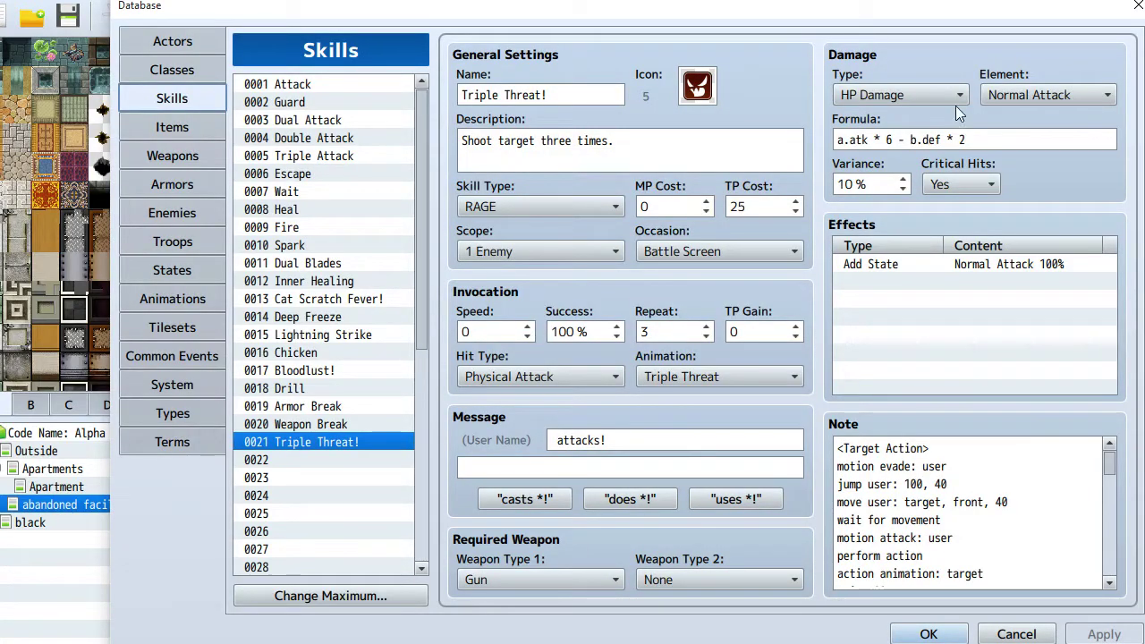
- Cancel out of the Database window to return to the abandoned facility lab map
click(1017, 633)
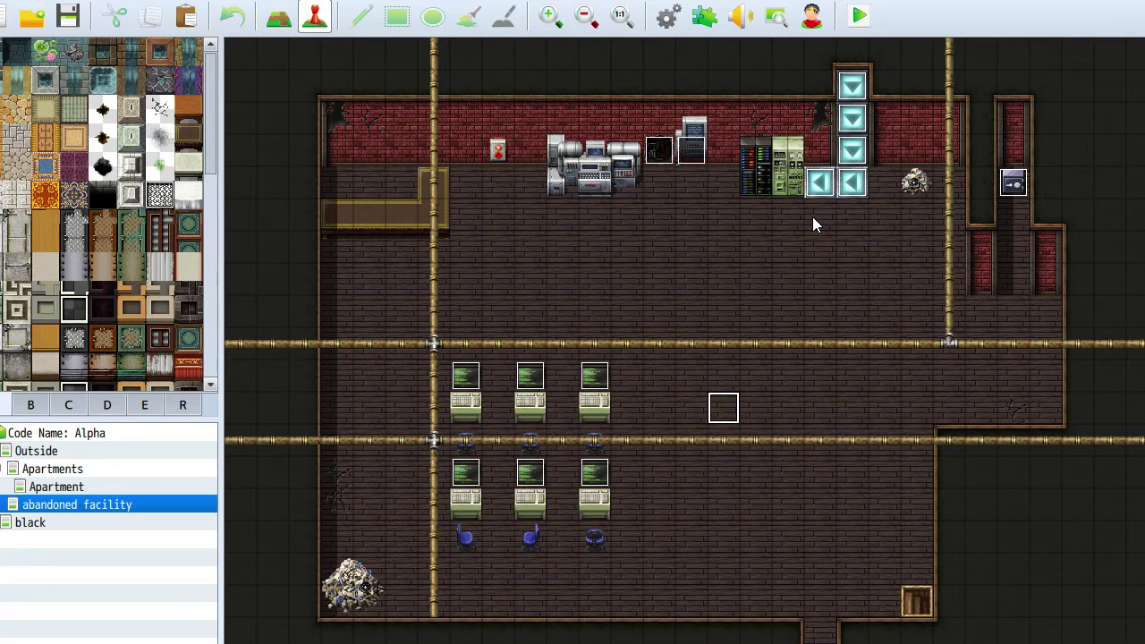
click(858, 17)
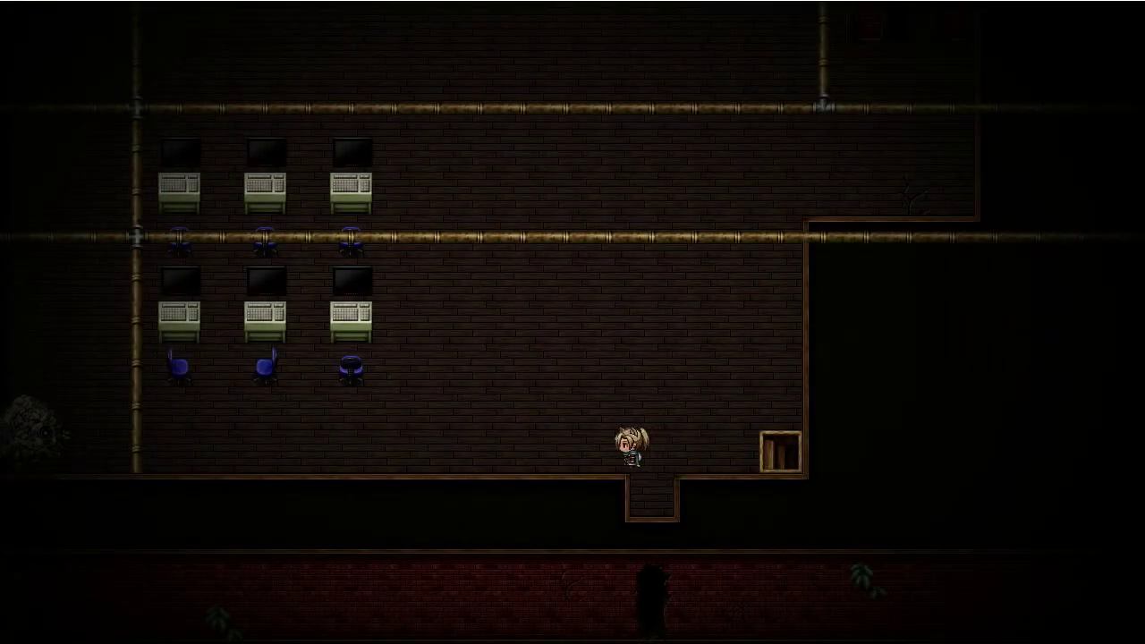
key(Left)
key(Up)
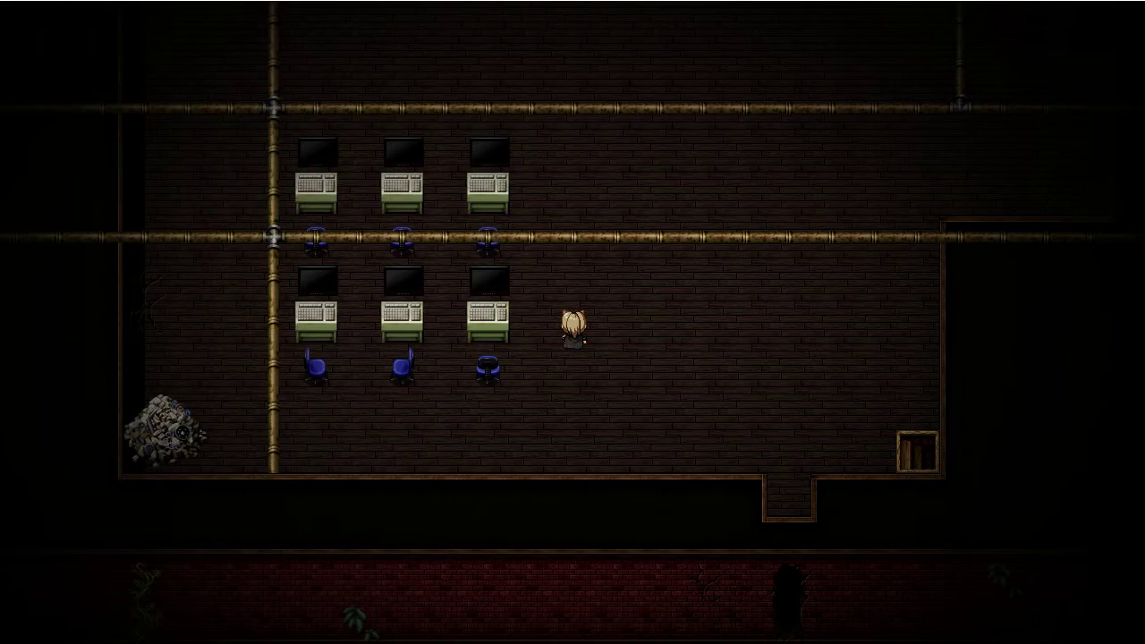
key(Left)
key(Right)
key(Left)
key(Up)
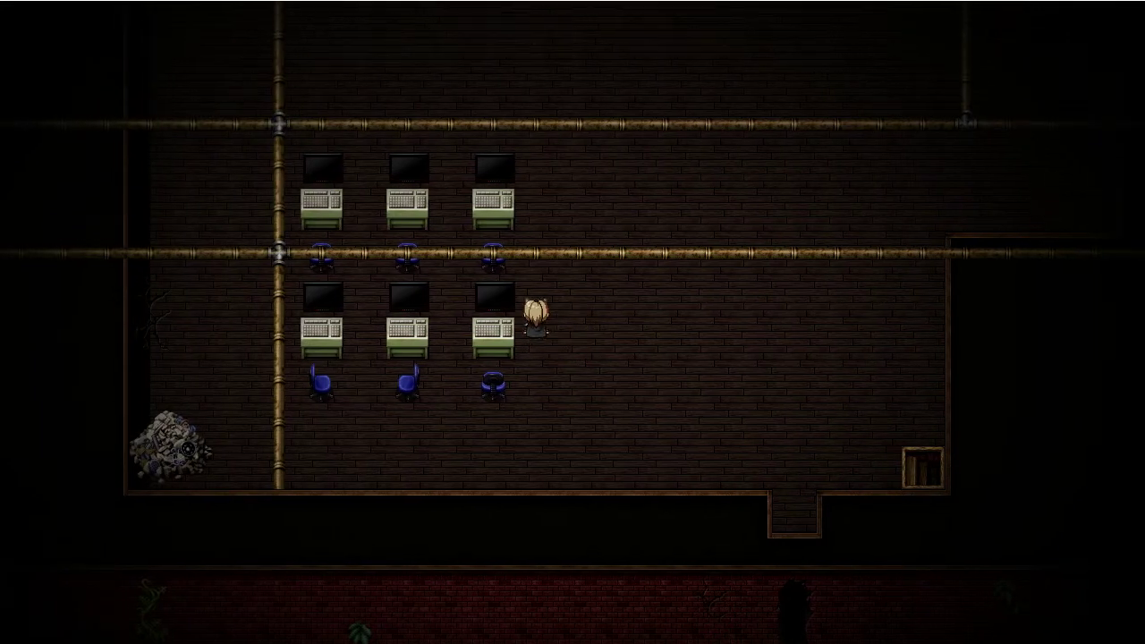
key(Up)
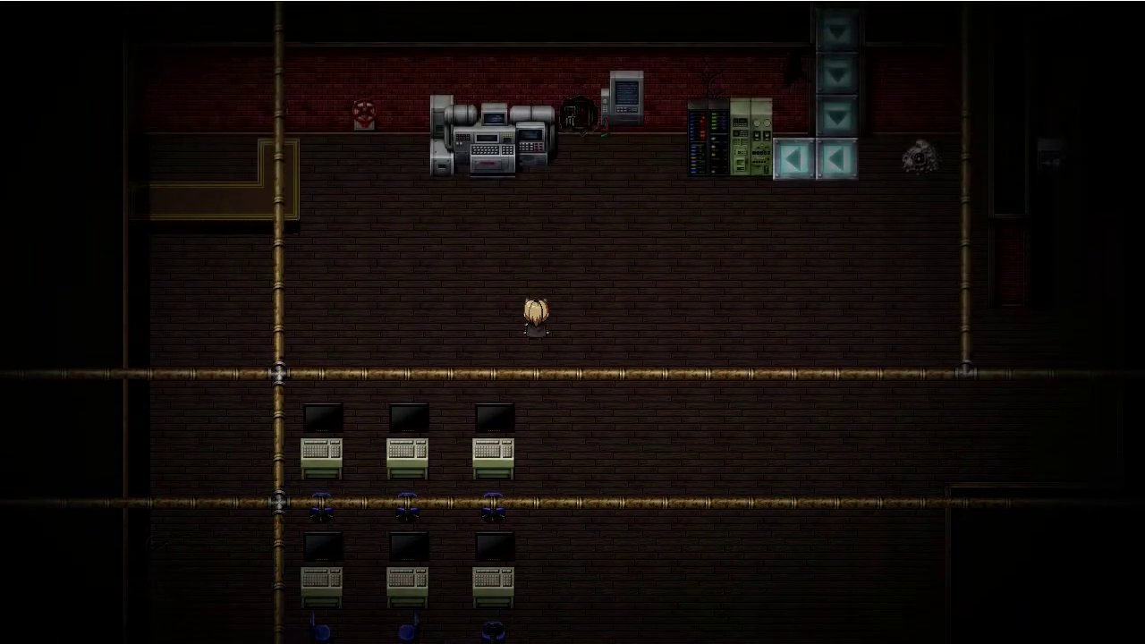
key(Right)
key(Up)
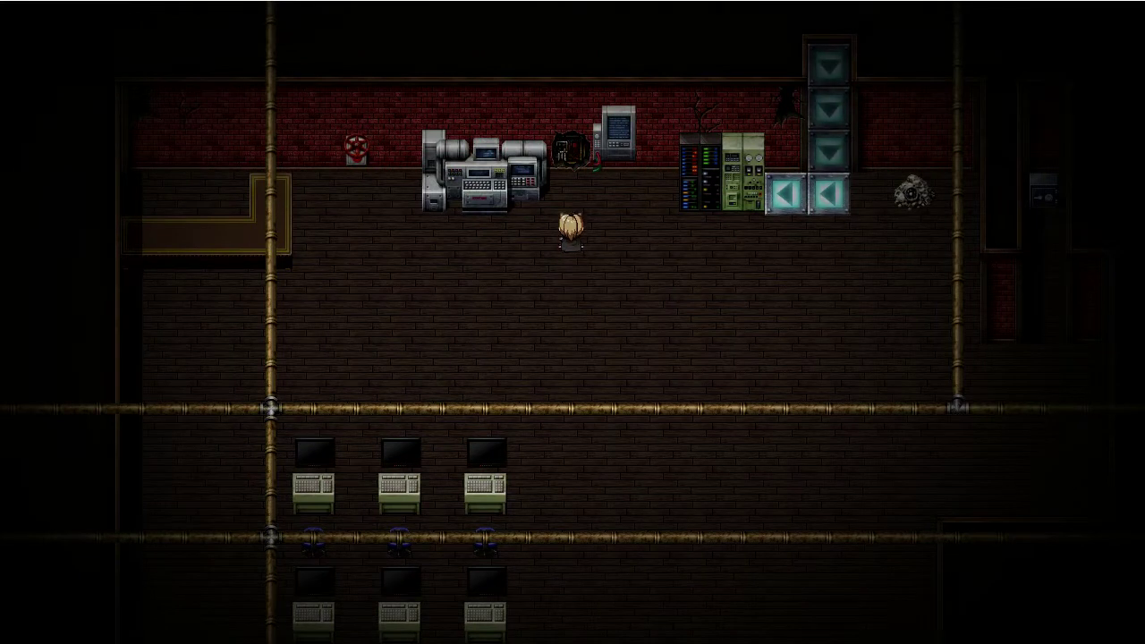
key(Down)
key(Up)
key(Right)
key(Right)
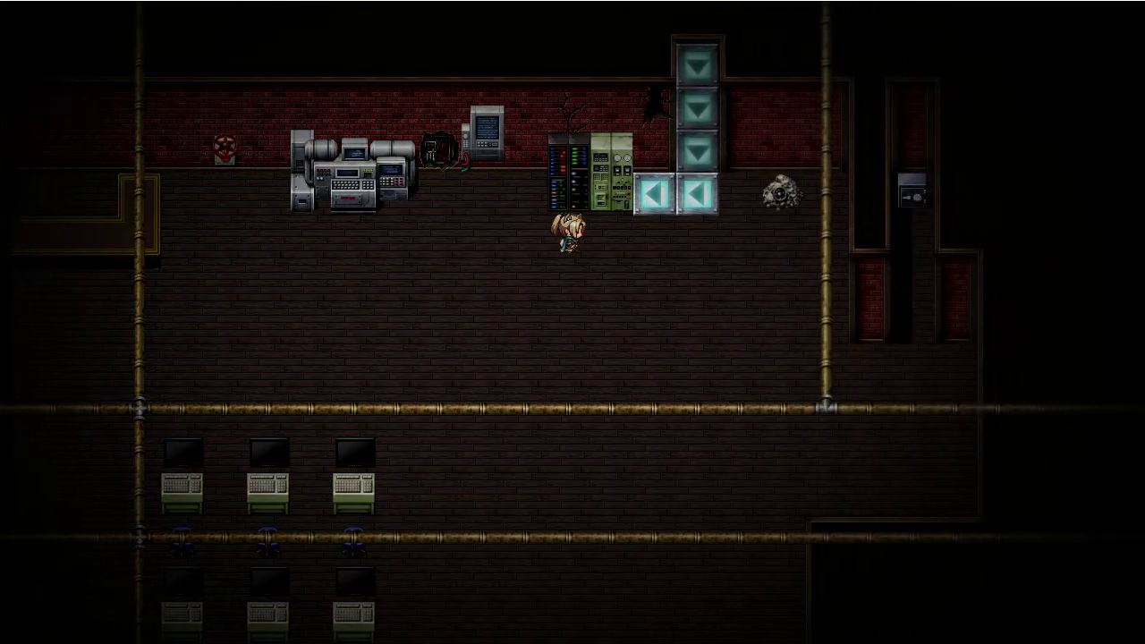
key(Right)
key(Up)
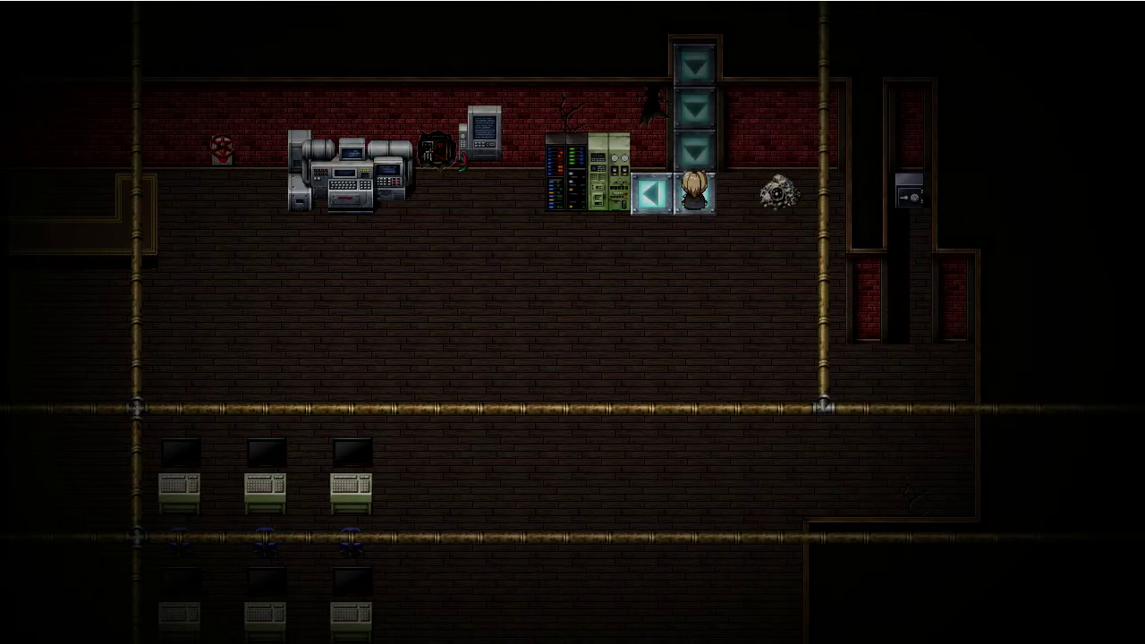
key(Up)
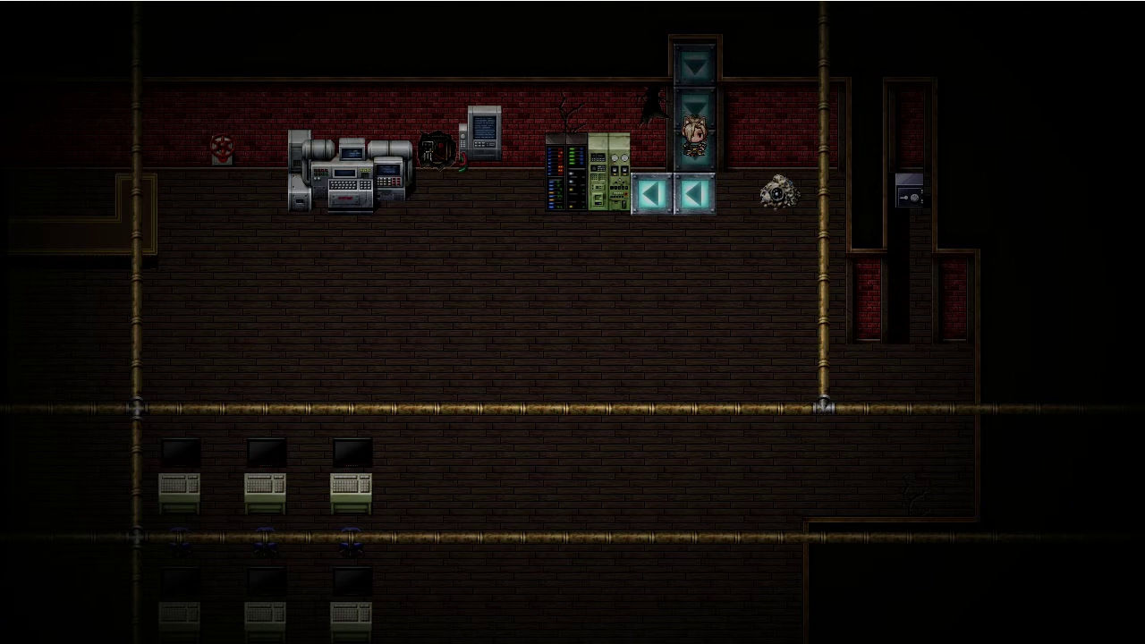
key(Down)
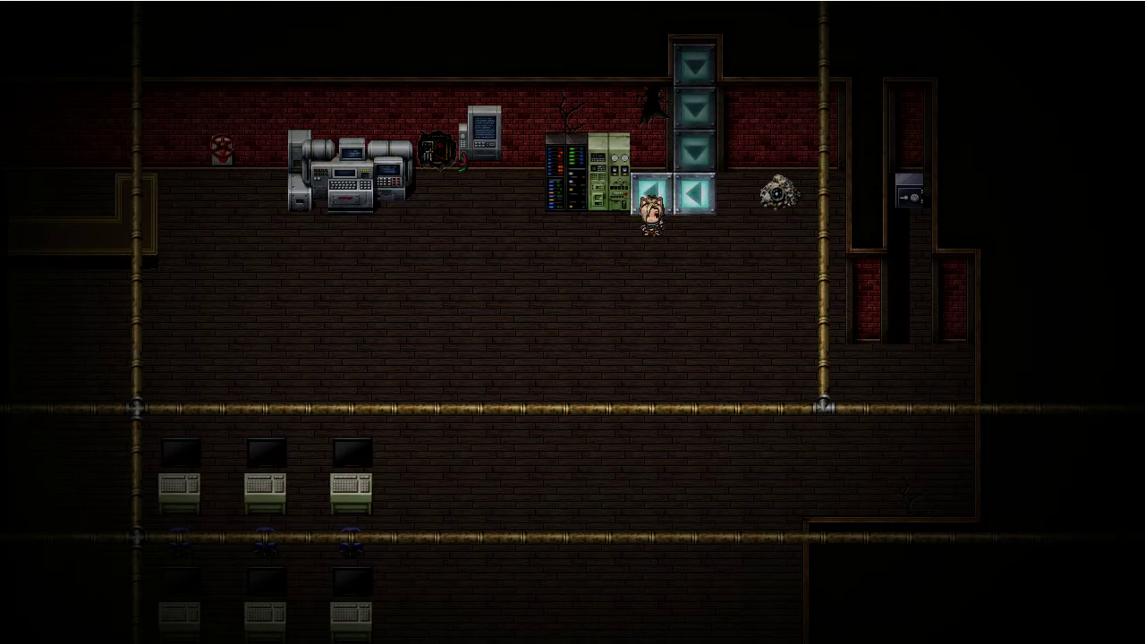
key(Left)
key(Left)
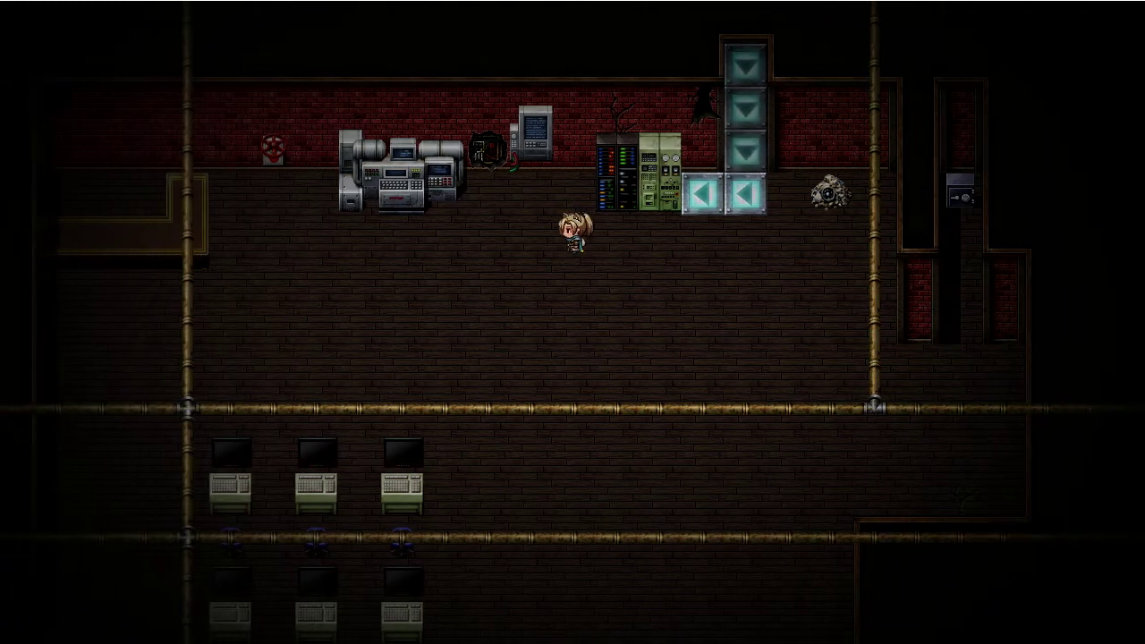
key(Left)
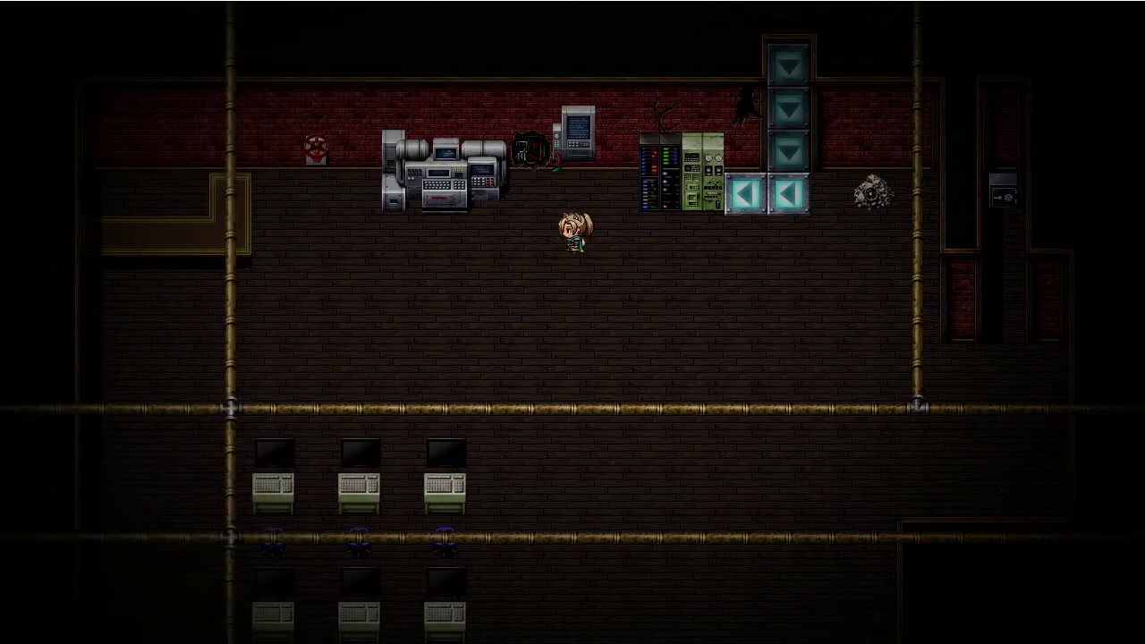
key(Up)
key(Up)
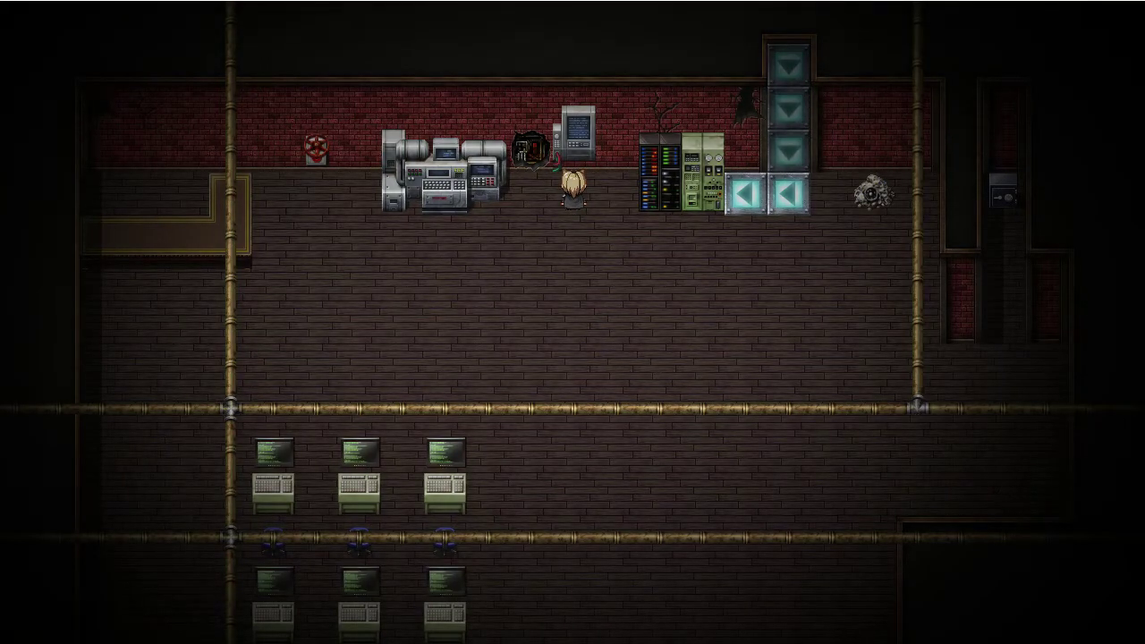
key(Down)
key(Down)
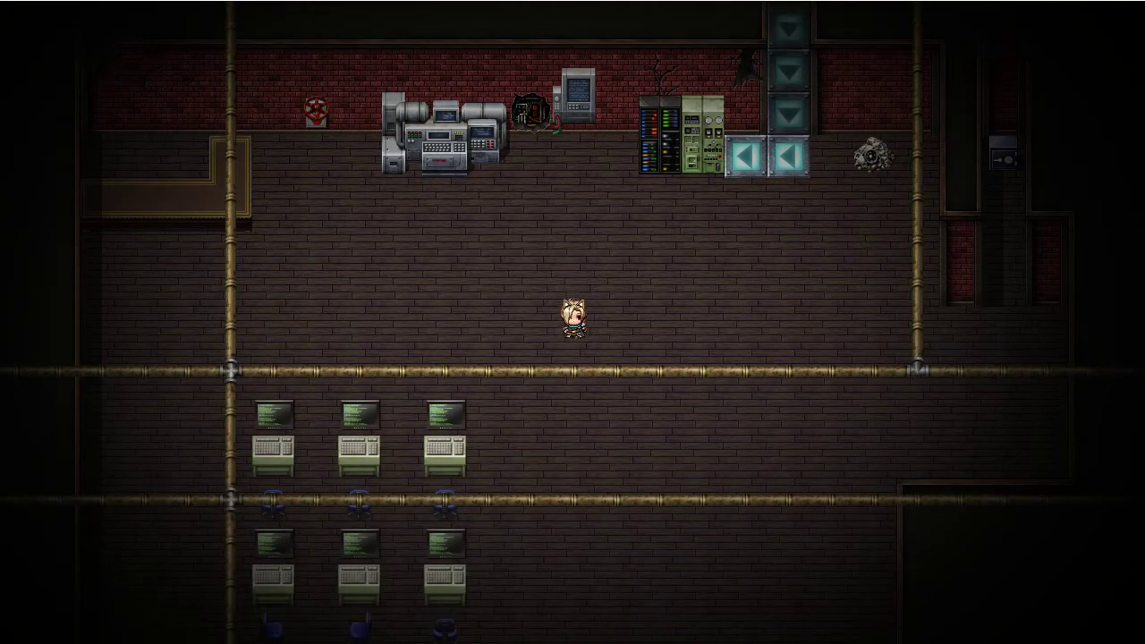
key(Left)
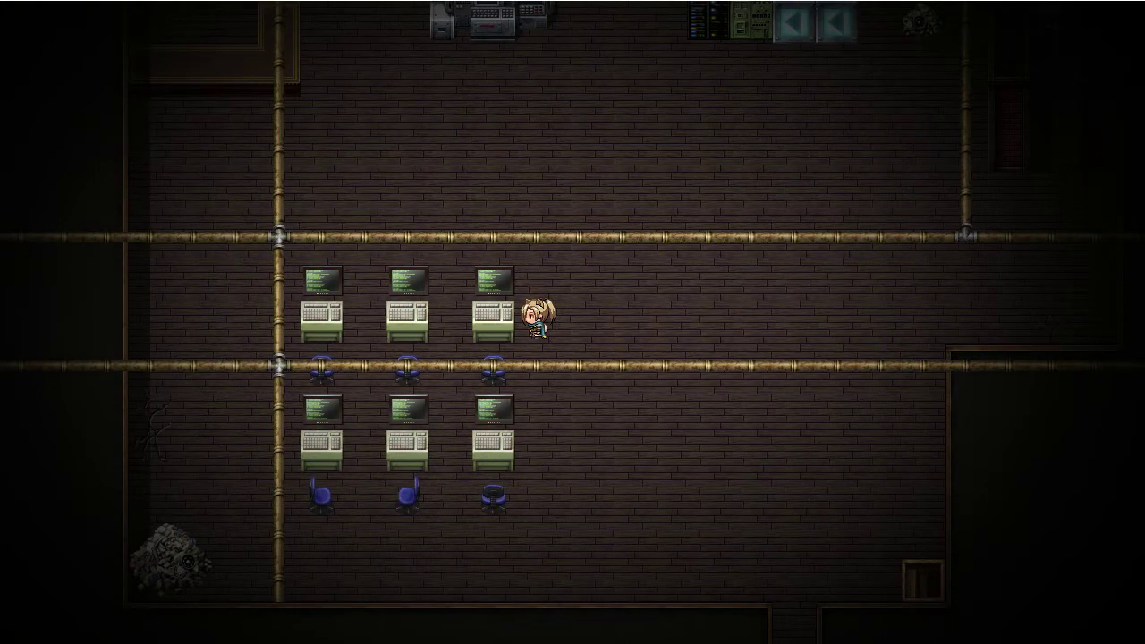
key(Right)
key(Right)
key(Down)
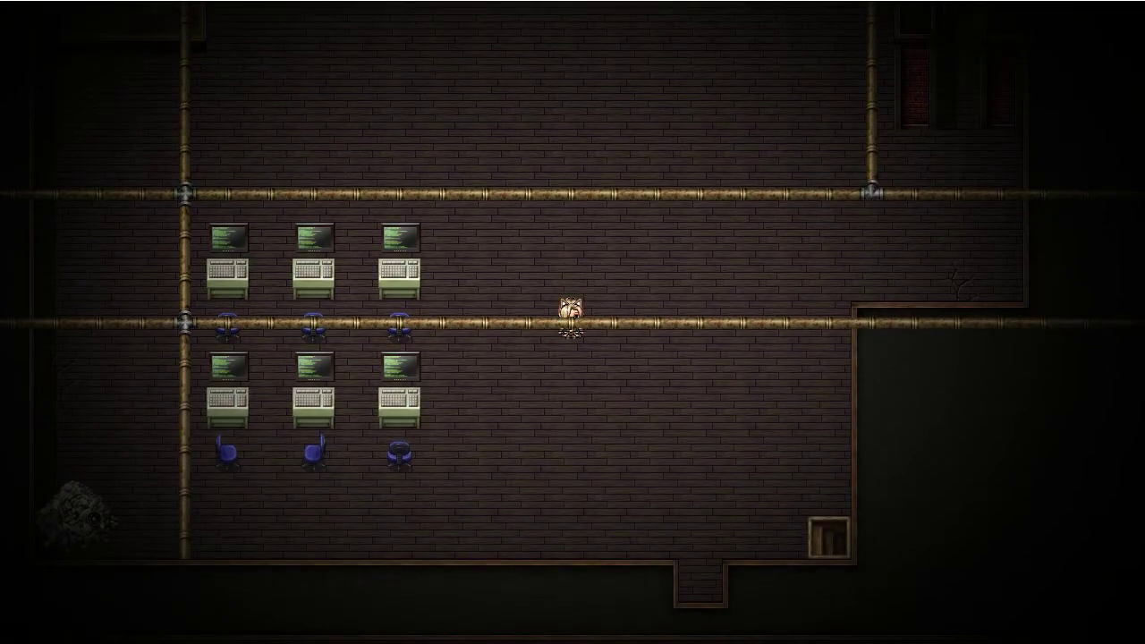
key(alt+F4)
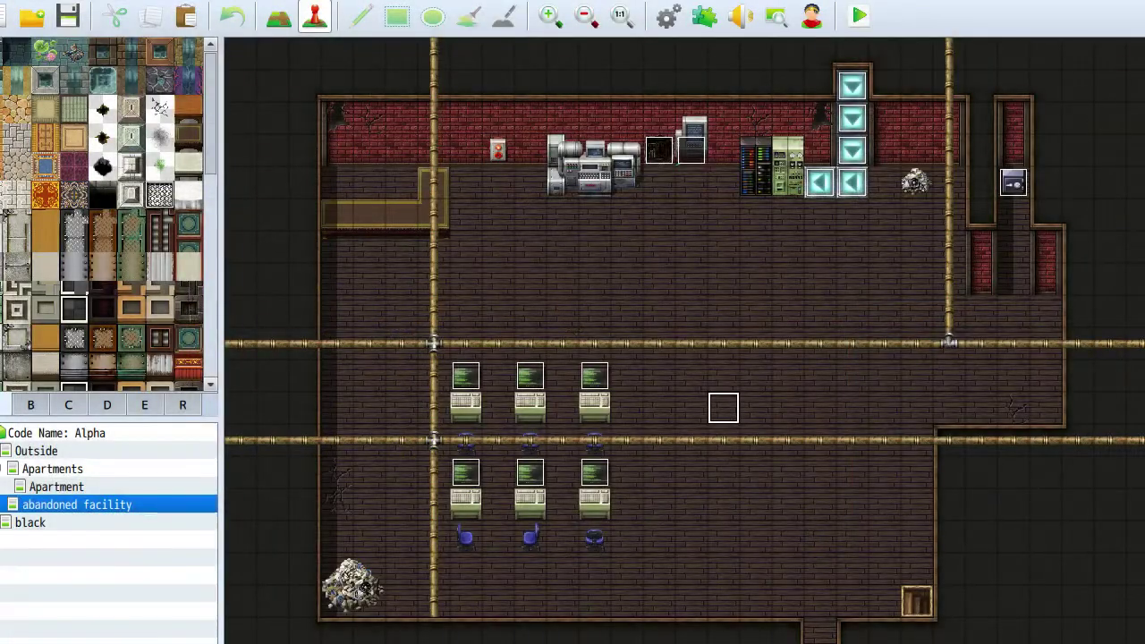
- Open the left-arrow panel event EV009 and inspect its Tileset E image and movement type
double_click(822, 185)
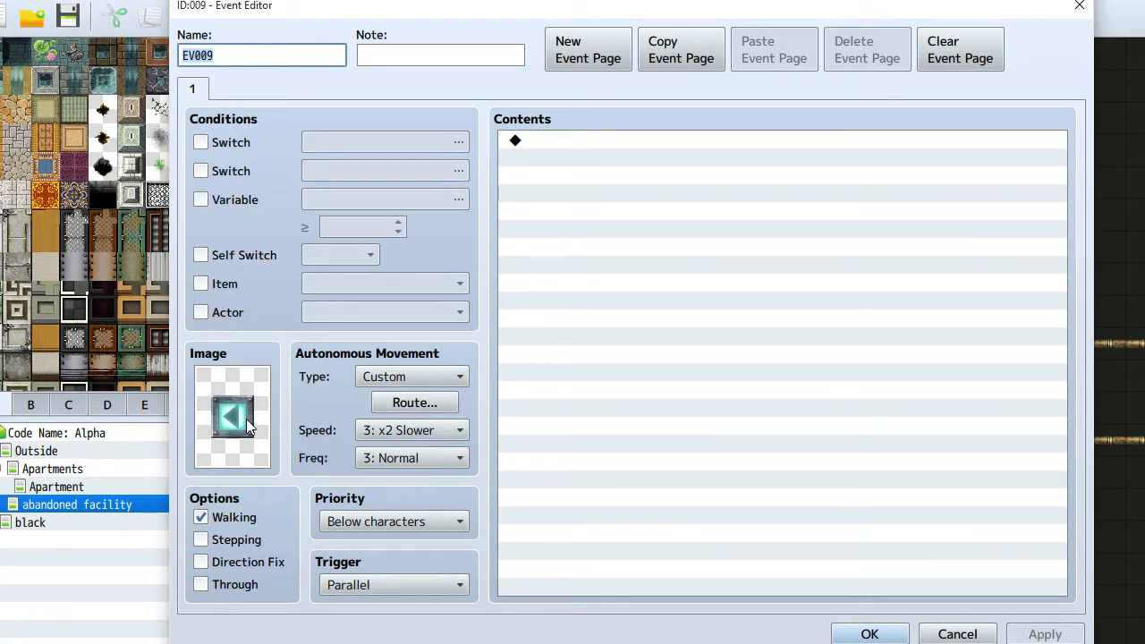
double_click(249, 429)
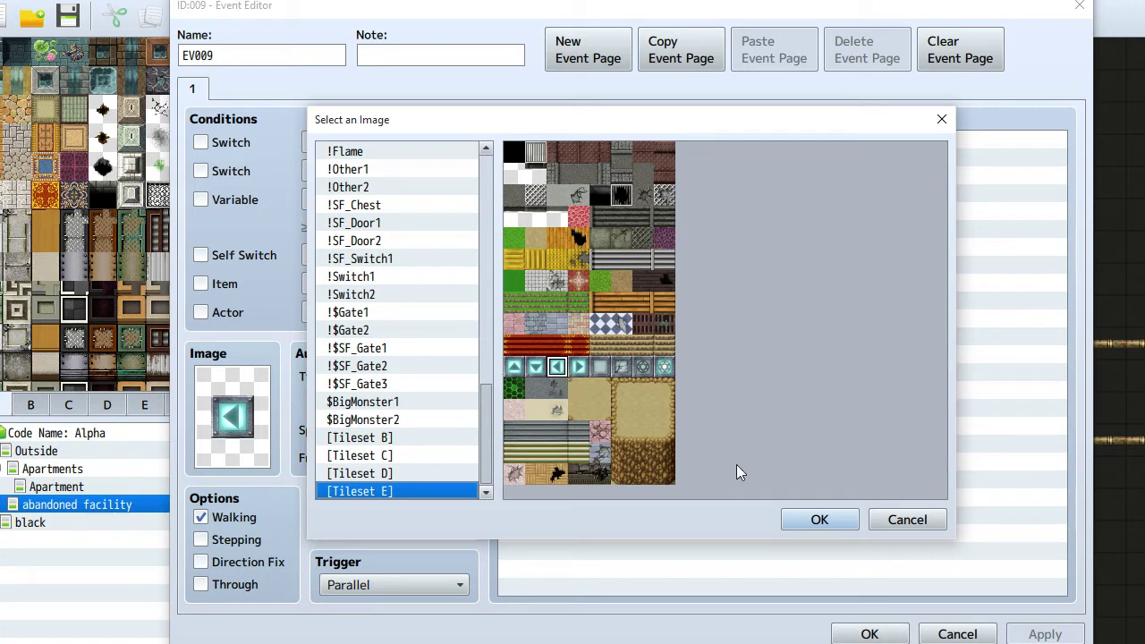
click(901, 519)
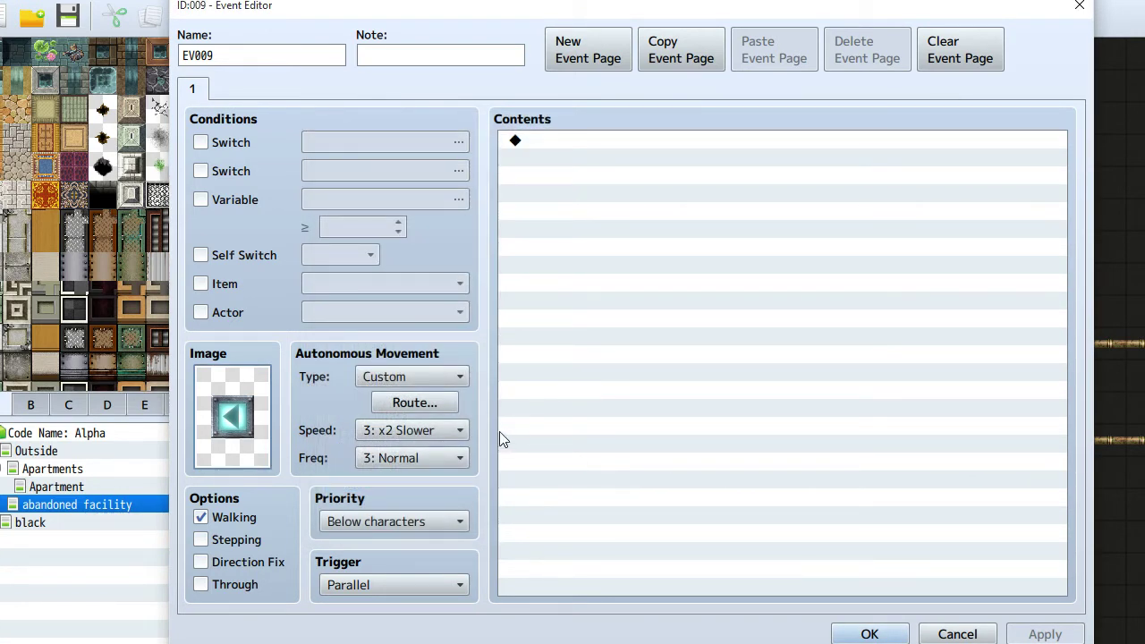
click(444, 384)
- Keep Custom movement and inspect the route's Additive blend mode setting without changing it
click(462, 353)
click(432, 402)
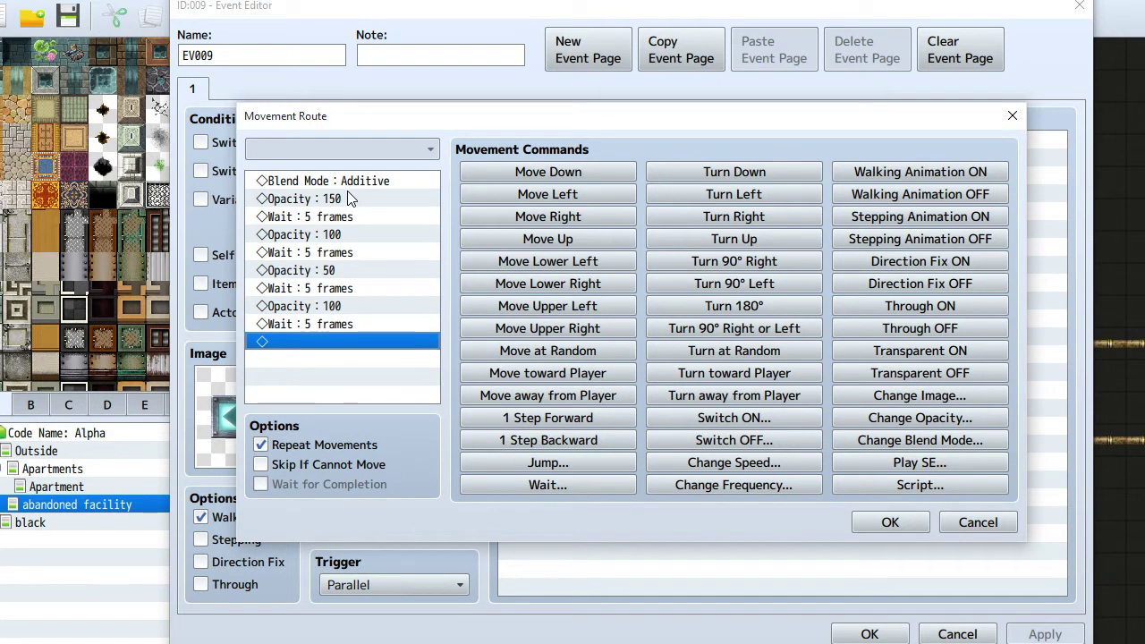
click(351, 184)
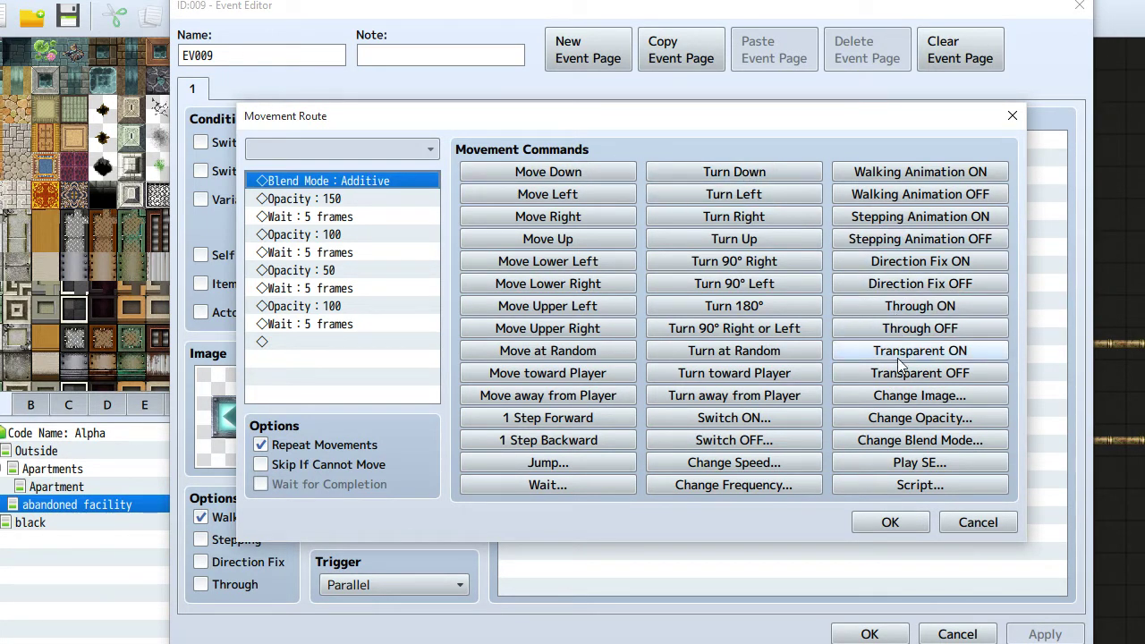
click(910, 442)
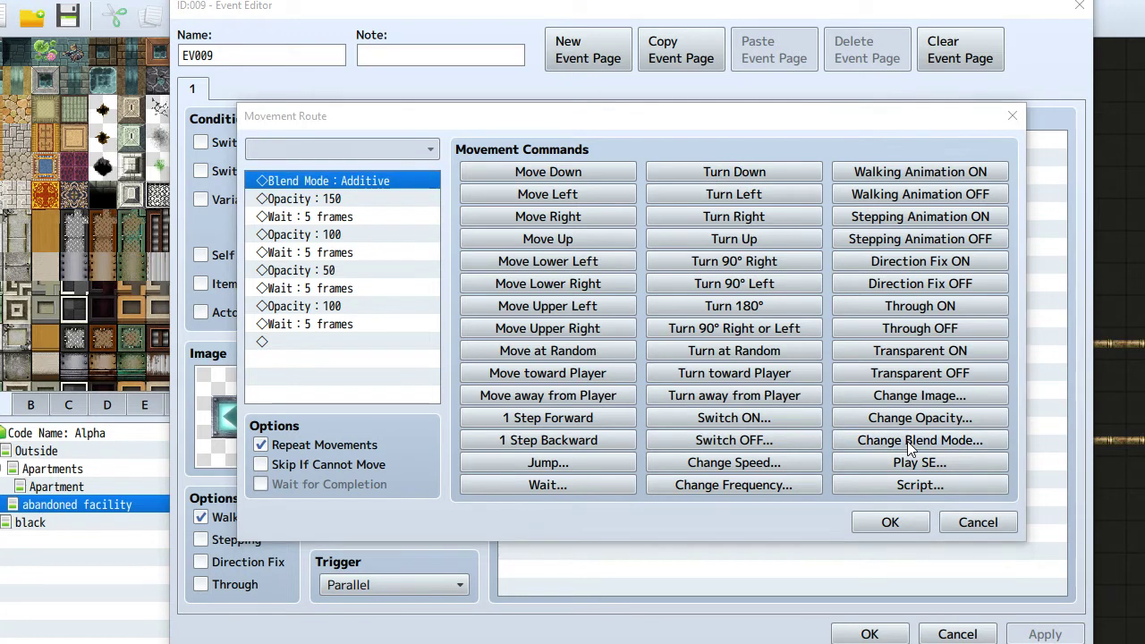
click(619, 325)
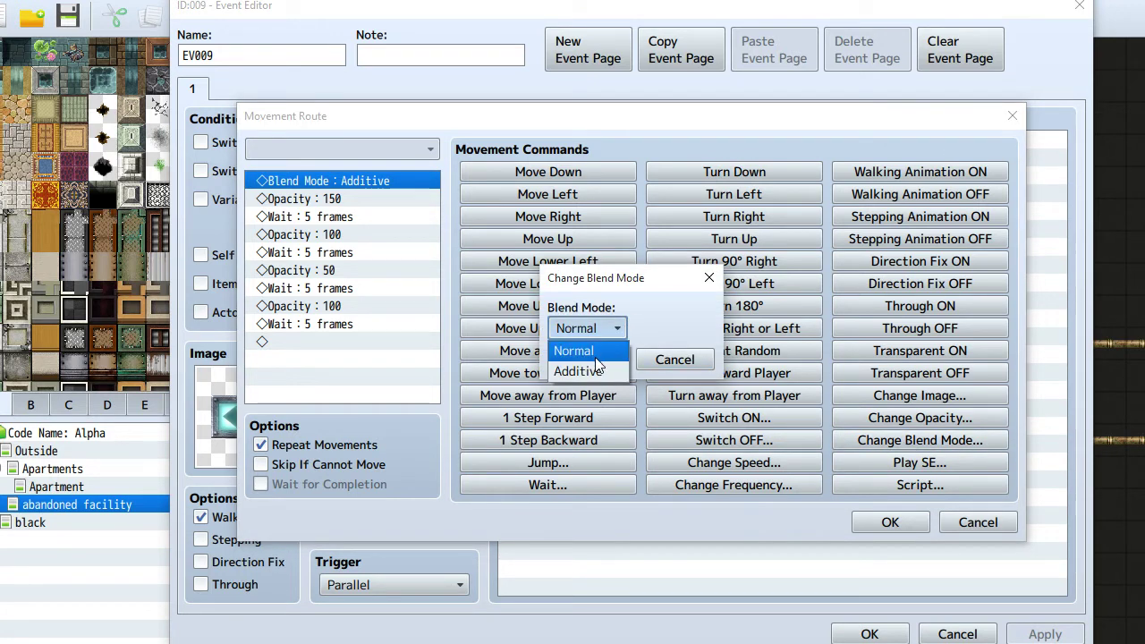
click(663, 359)
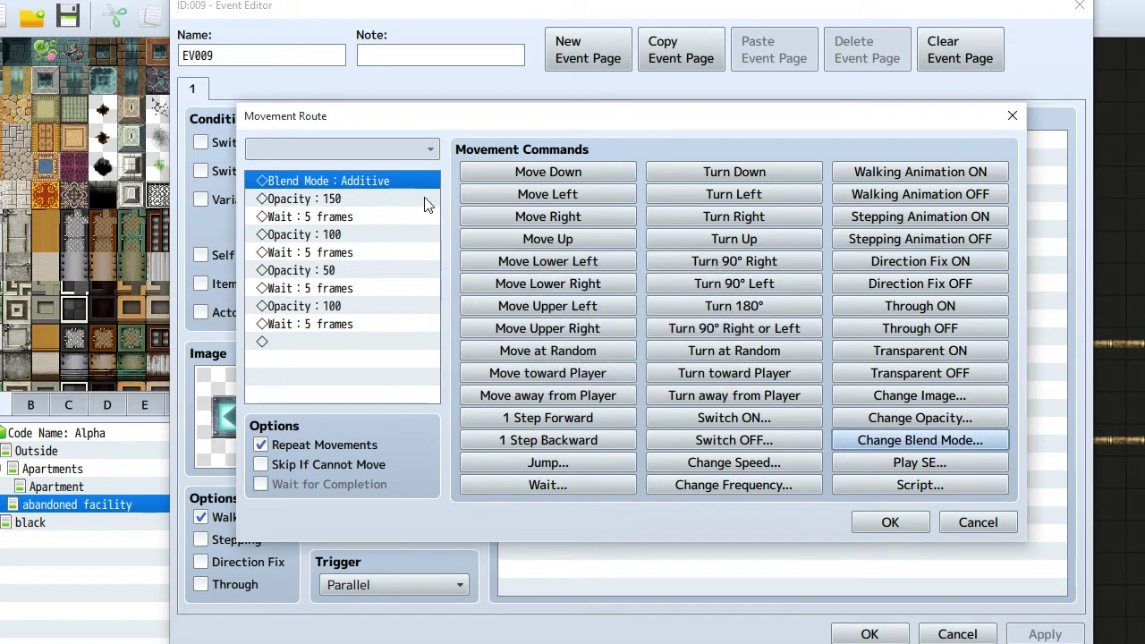
- Review the opacity pulses 150, 100, 50, 100 with 5-frame waits, then cancel the route window
click(343, 200)
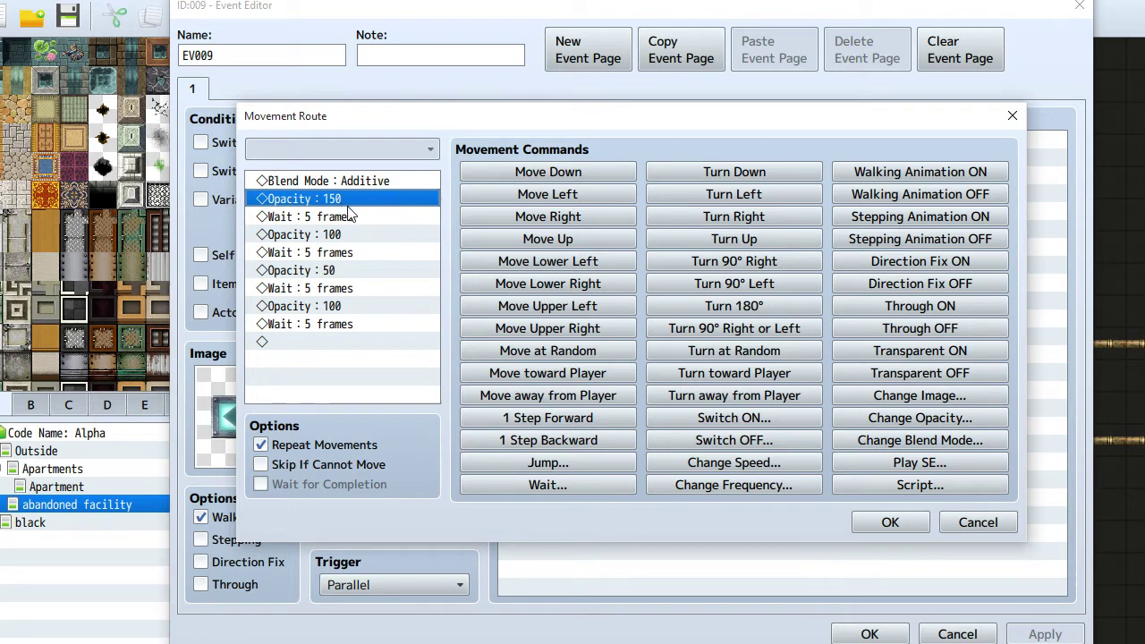
click(347, 219)
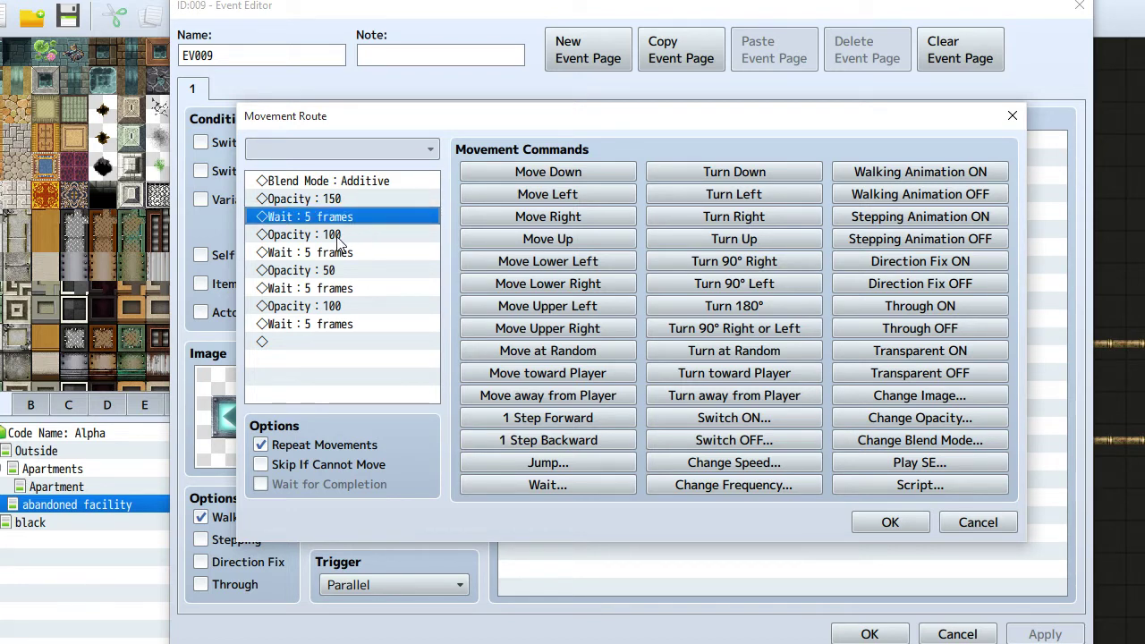
click(340, 236)
click(341, 255)
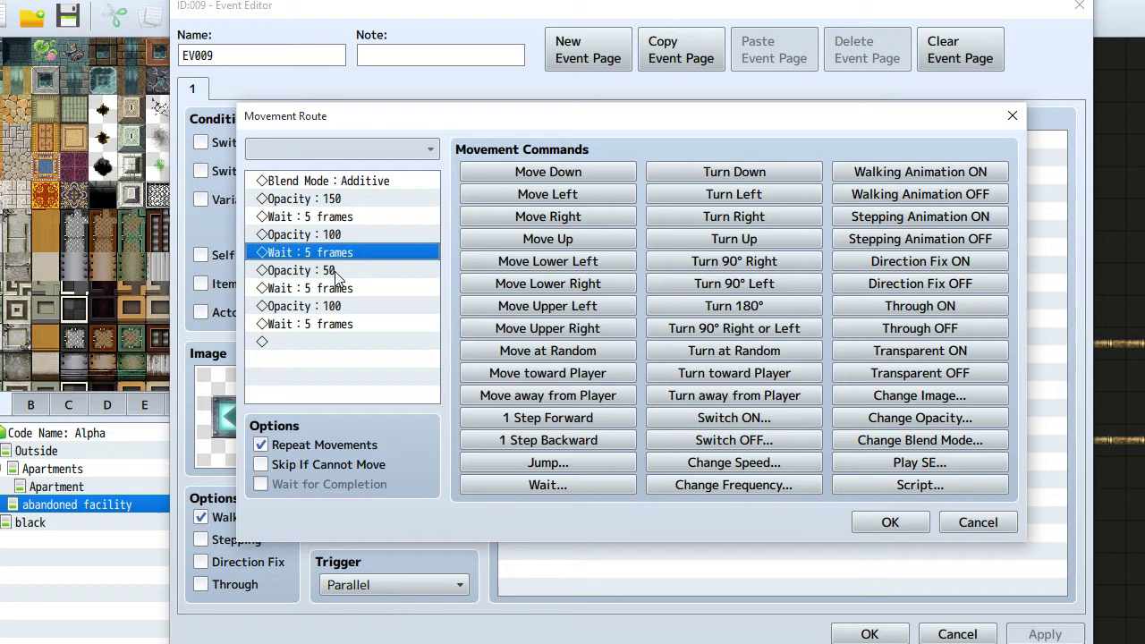
click(339, 272)
click(338, 290)
click(339, 307)
click(340, 325)
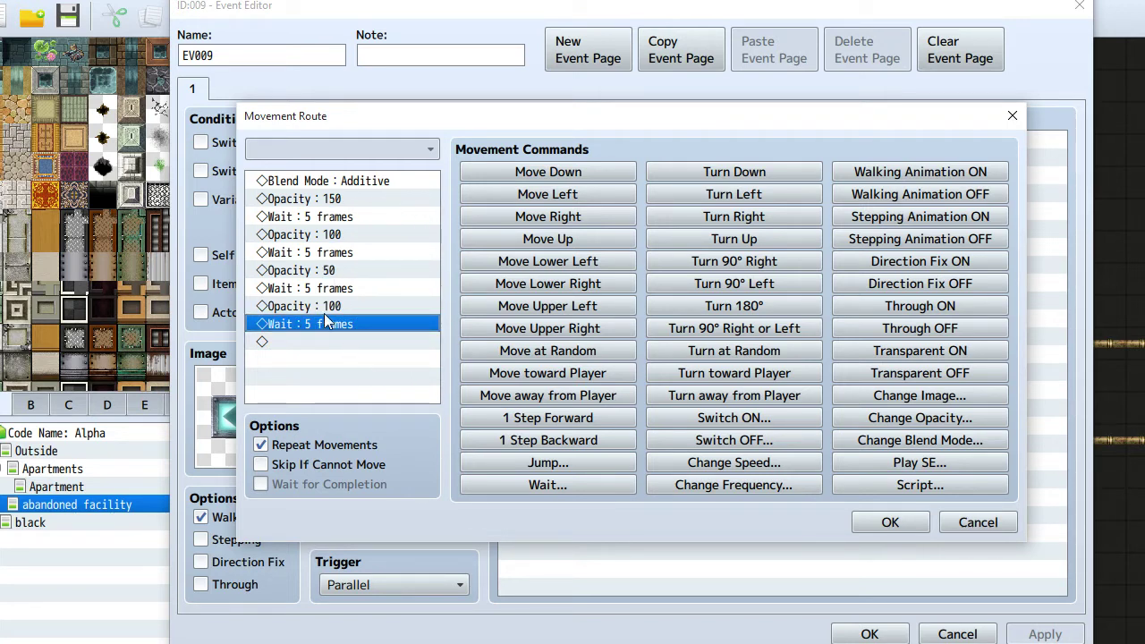
click(962, 526)
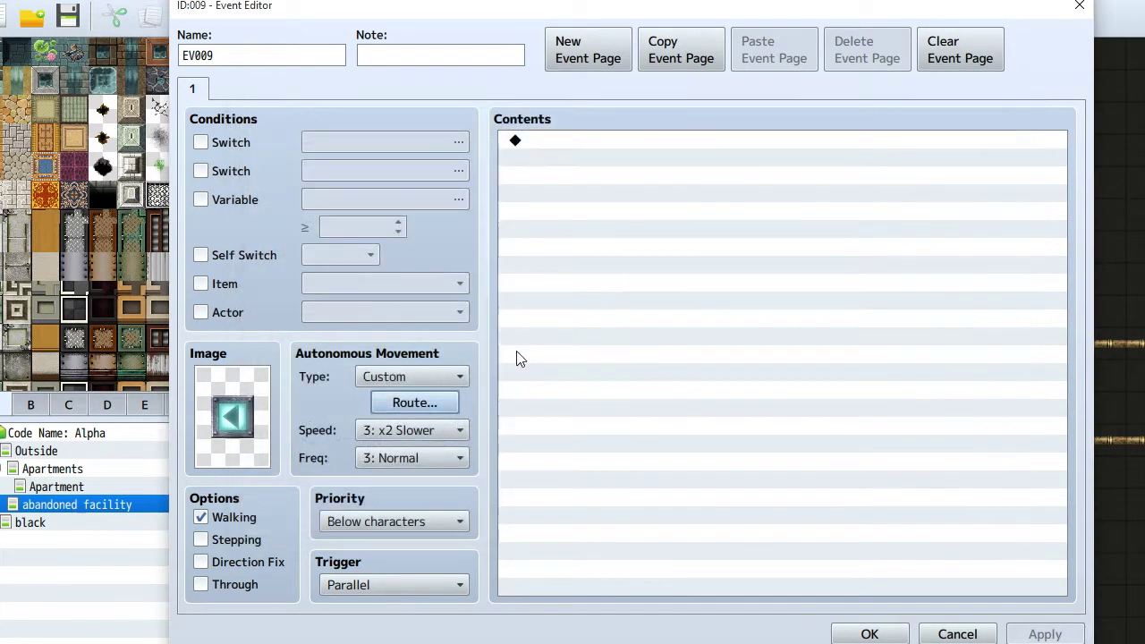
- Cancel EV009's Event Editor, leaving the arrow panel's pulsing additive route unchanged
click(931, 631)
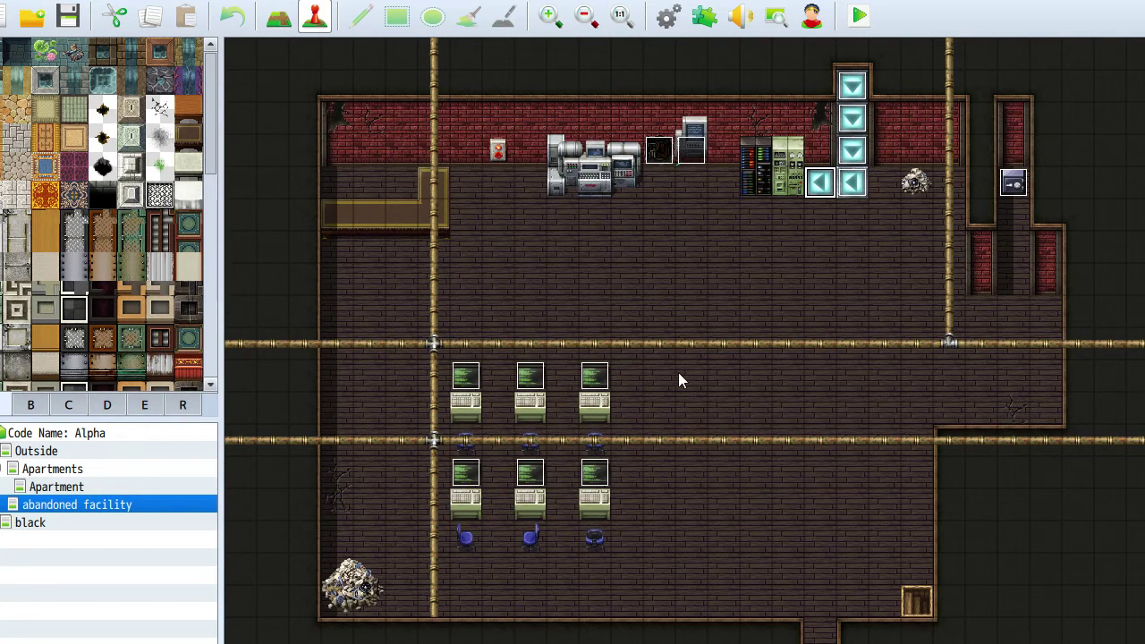
double_click(595, 381)
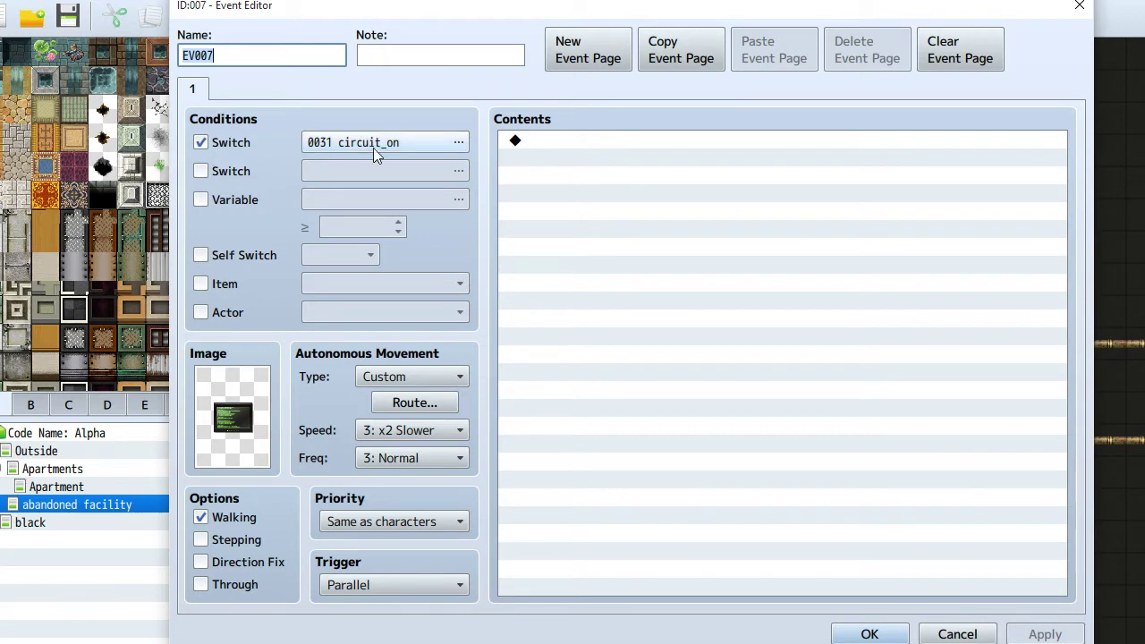
click(449, 145)
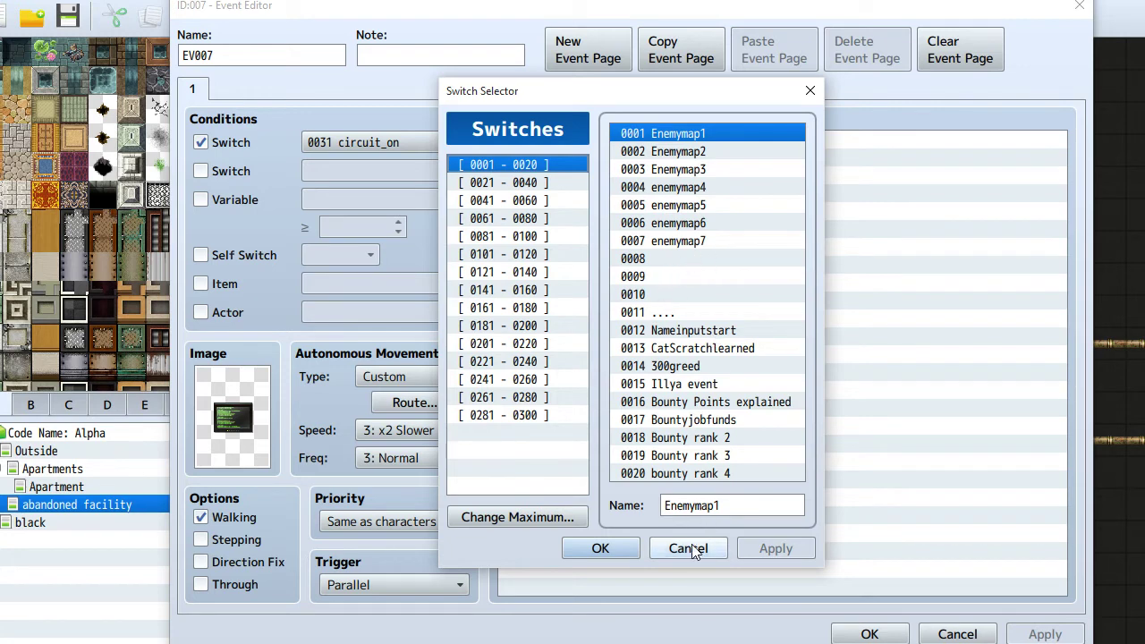
click(669, 547)
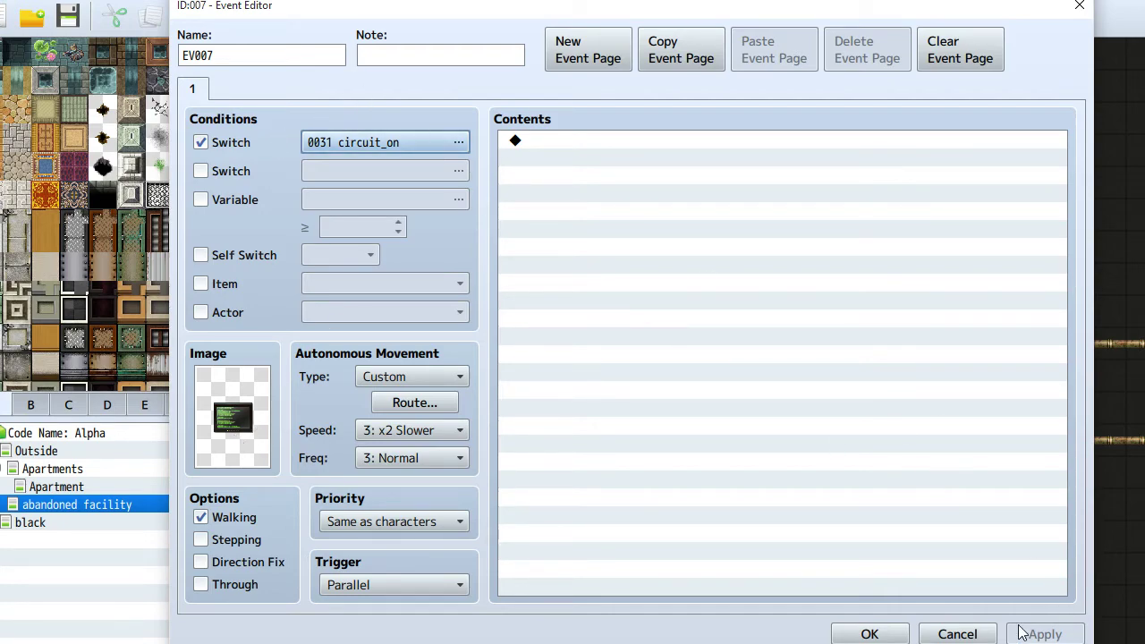
click(984, 631)
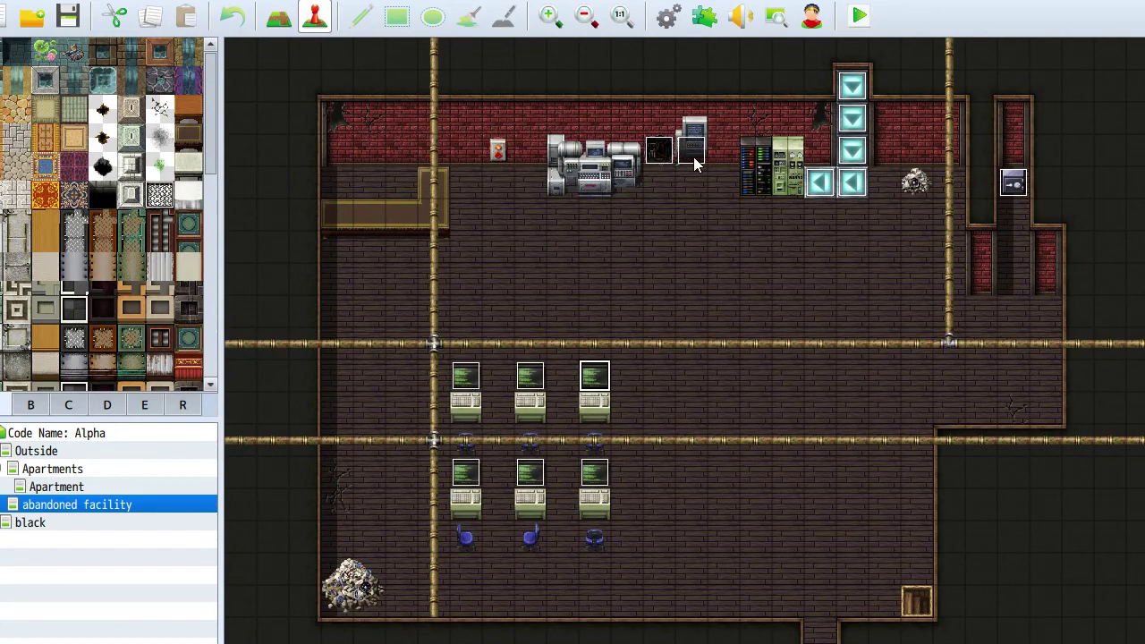
double_click(694, 156)
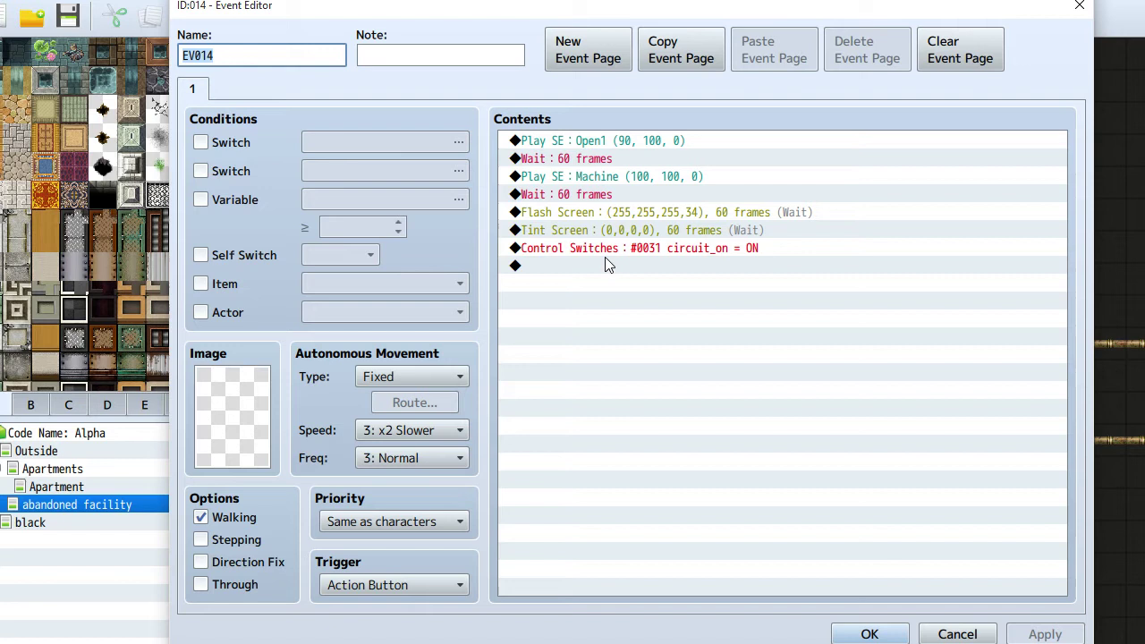
click(713, 255)
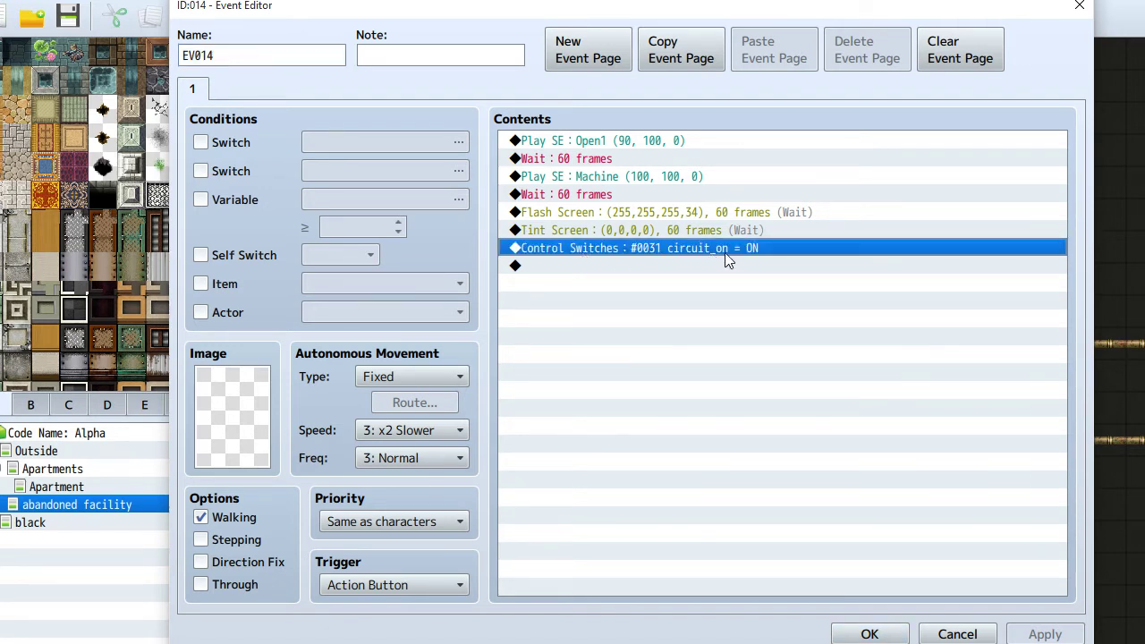
right_click(725, 254)
click(745, 285)
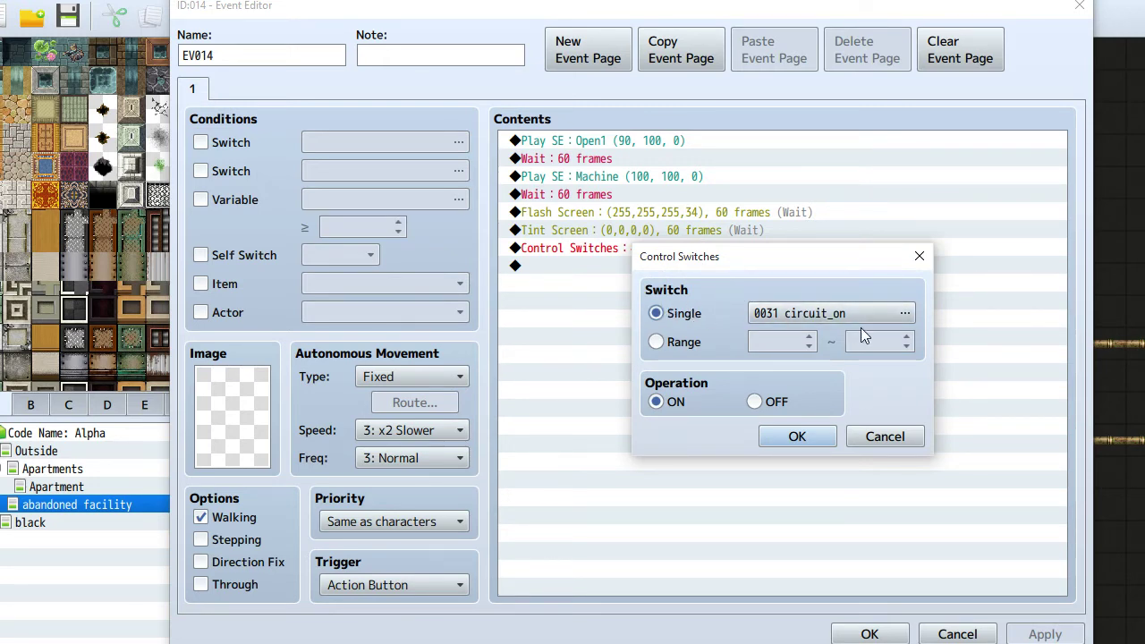
click(897, 316)
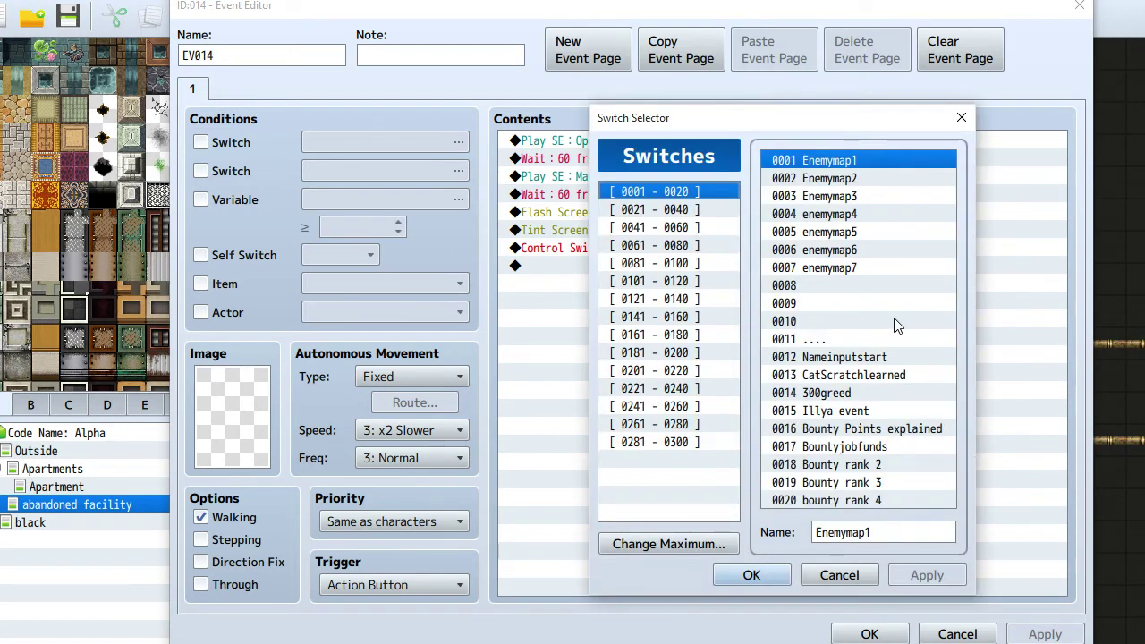
click(864, 580)
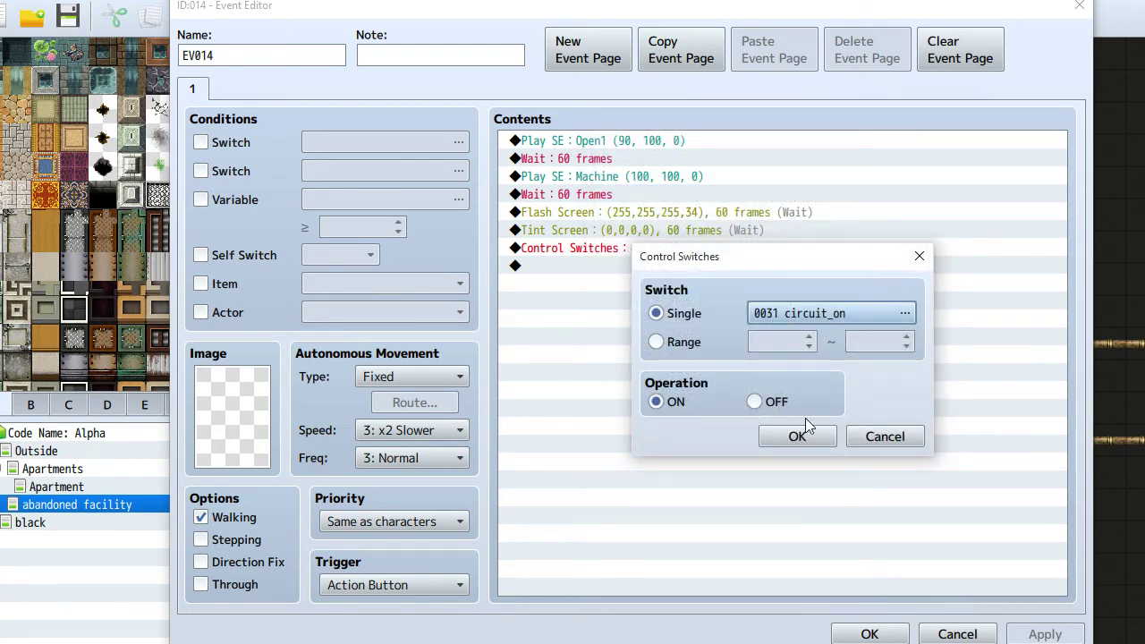
click(861, 436)
click(954, 631)
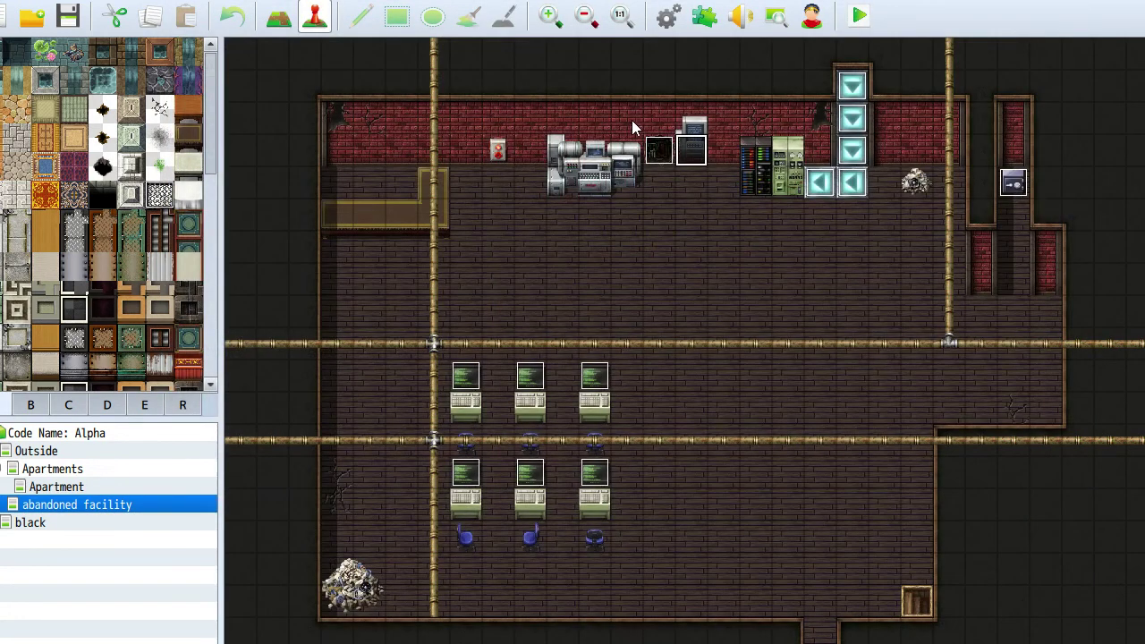
double_click(595, 376)
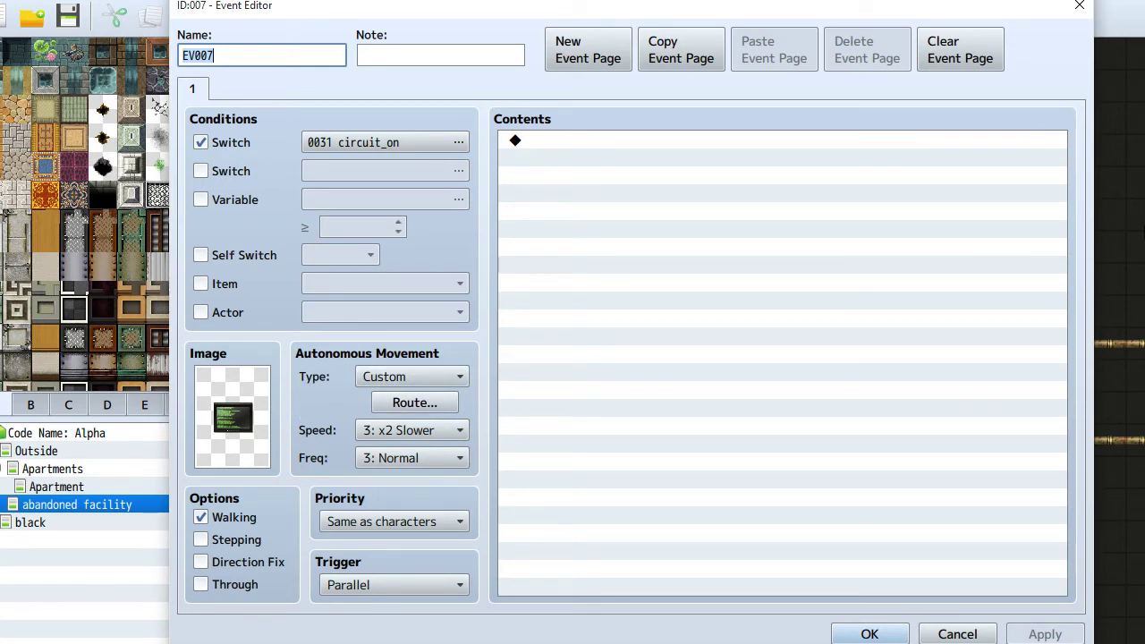
click(427, 400)
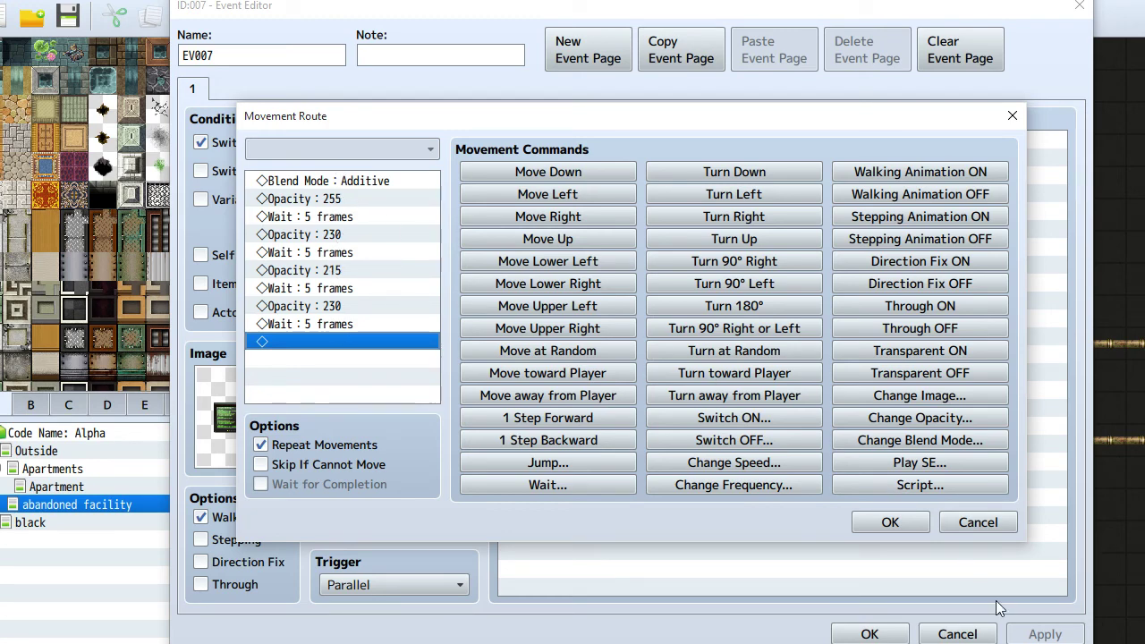
click(978, 523)
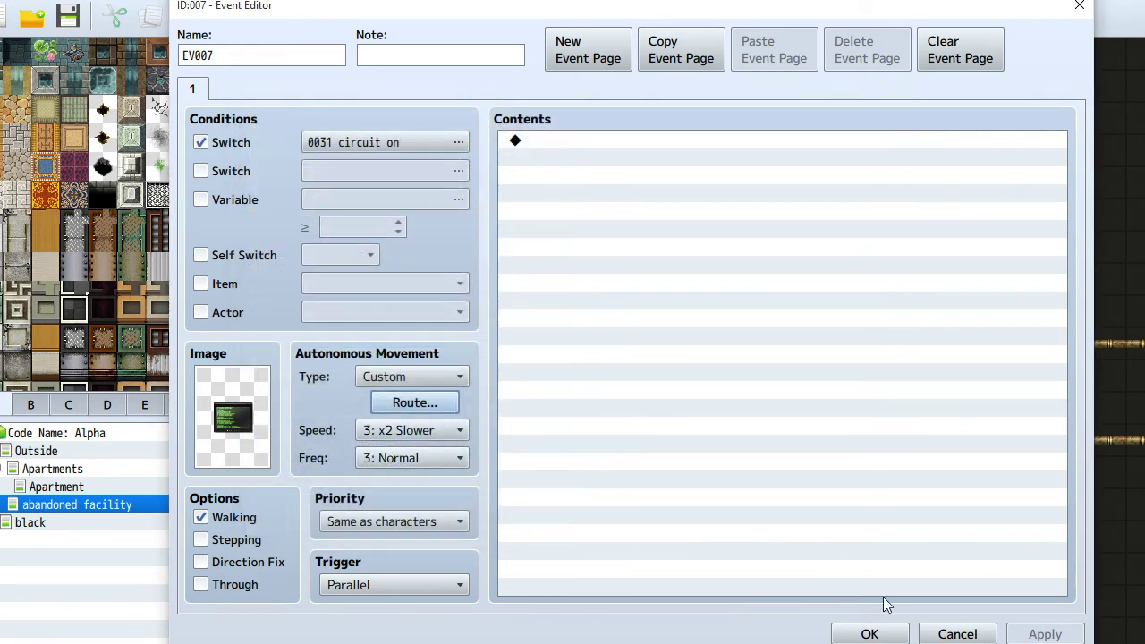
click(956, 633)
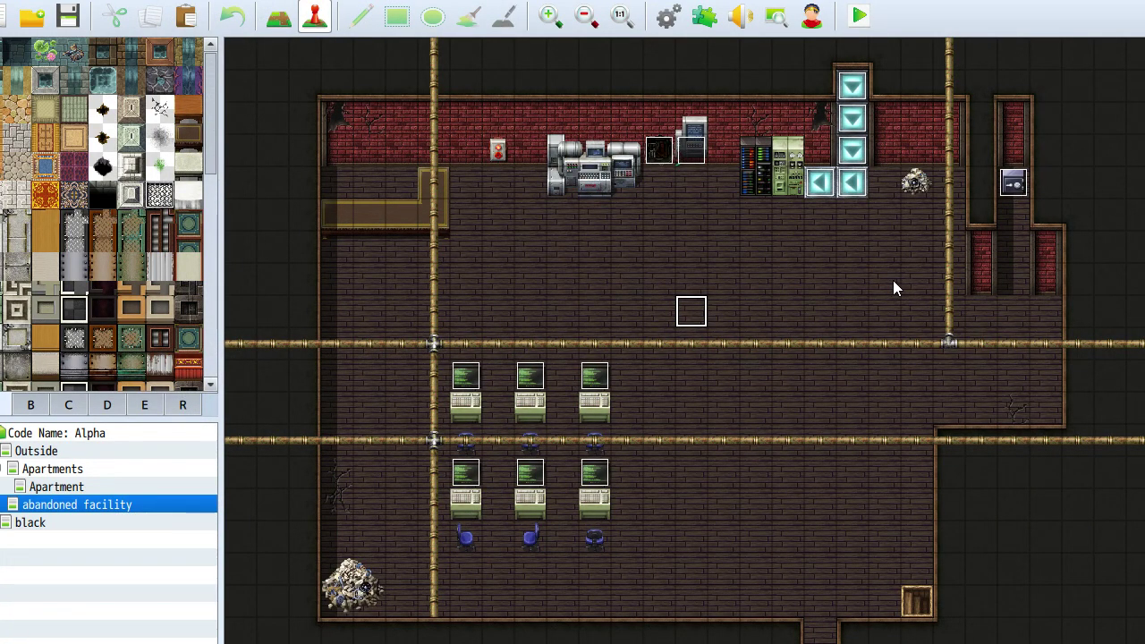
click(803, 255)
click(765, 312)
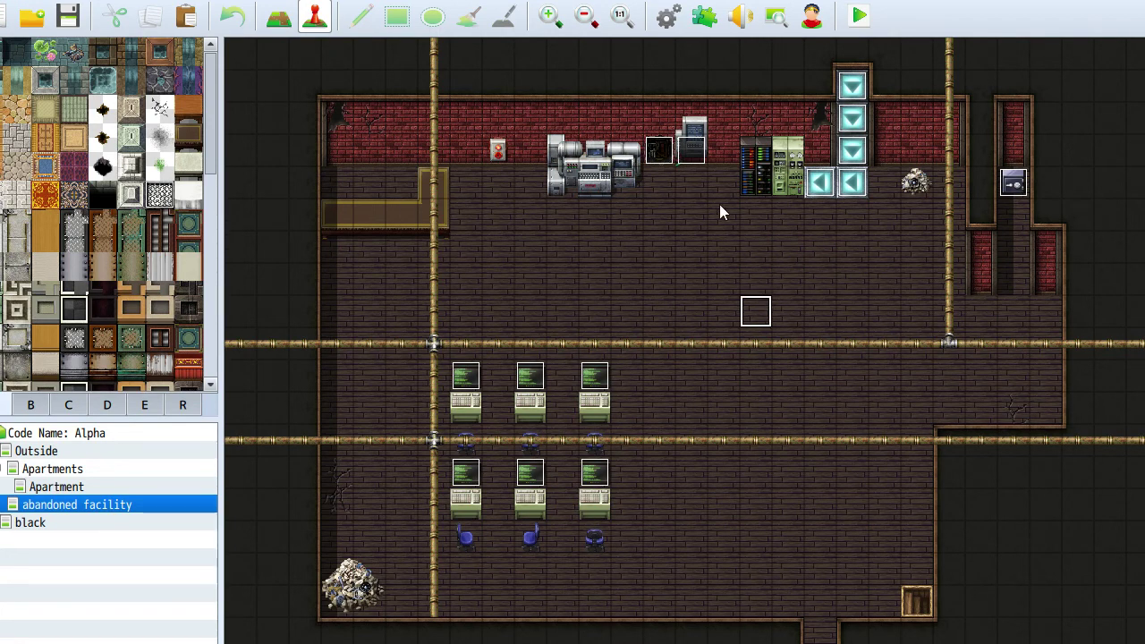
click(726, 382)
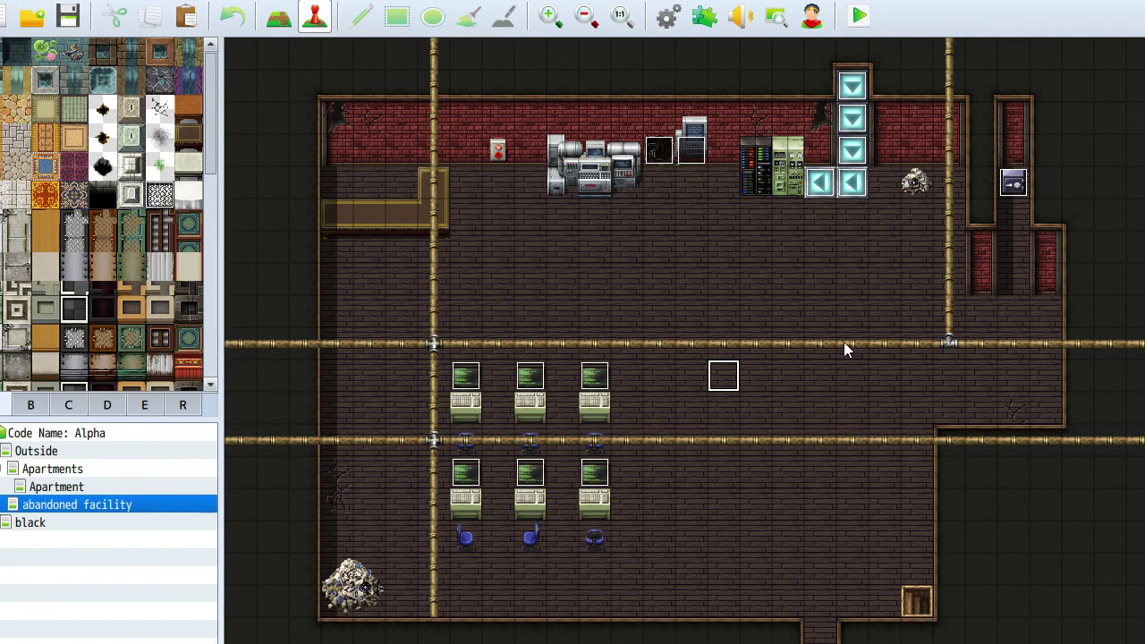
click(865, 386)
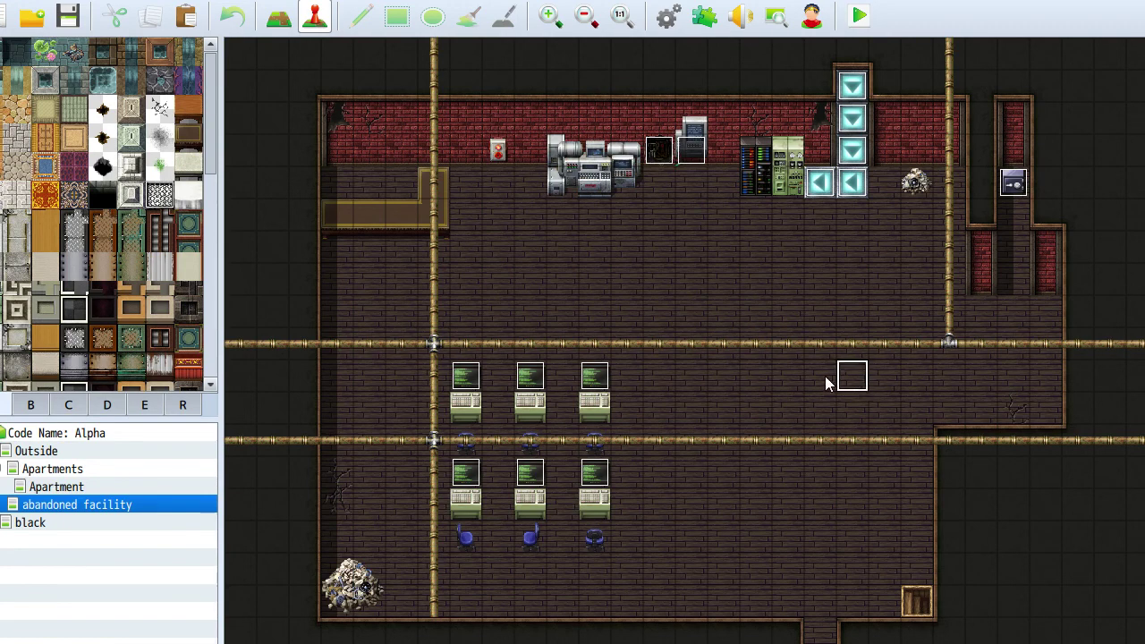